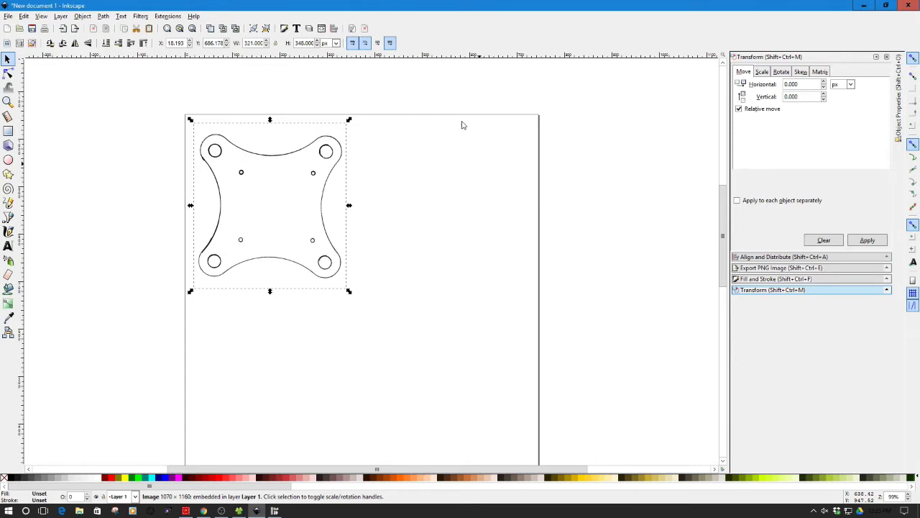
Trace the plate bitmap into a vector path with Trace Bitmap at brightness cutoff 0.450
click(103, 17)
click(115, 48)
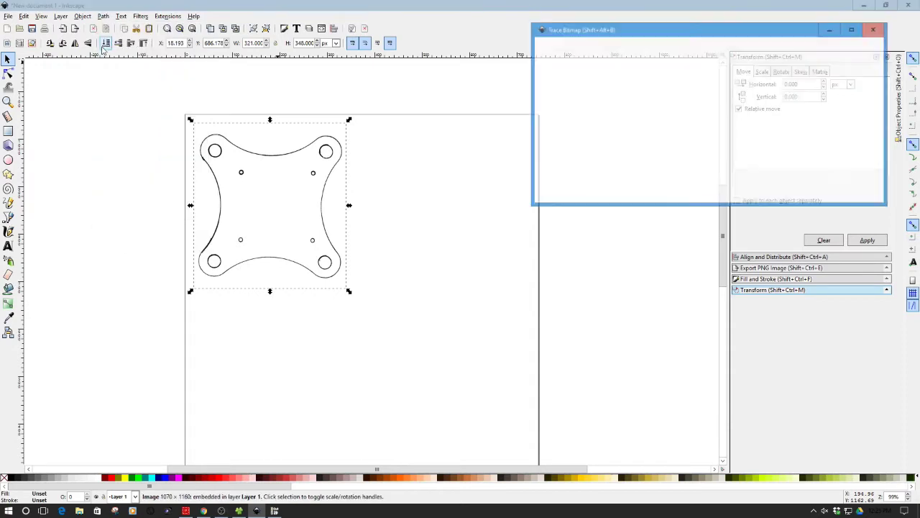
drag(627, 37, 500, 107)
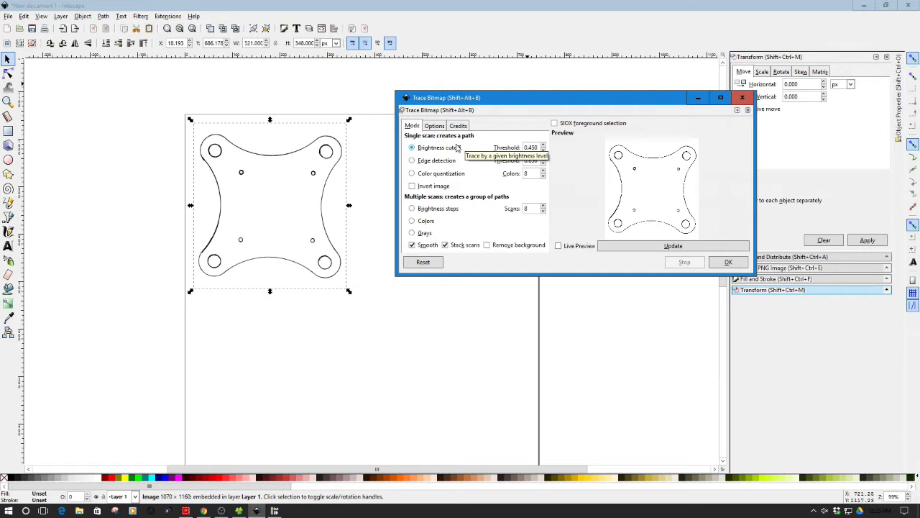
click(733, 264)
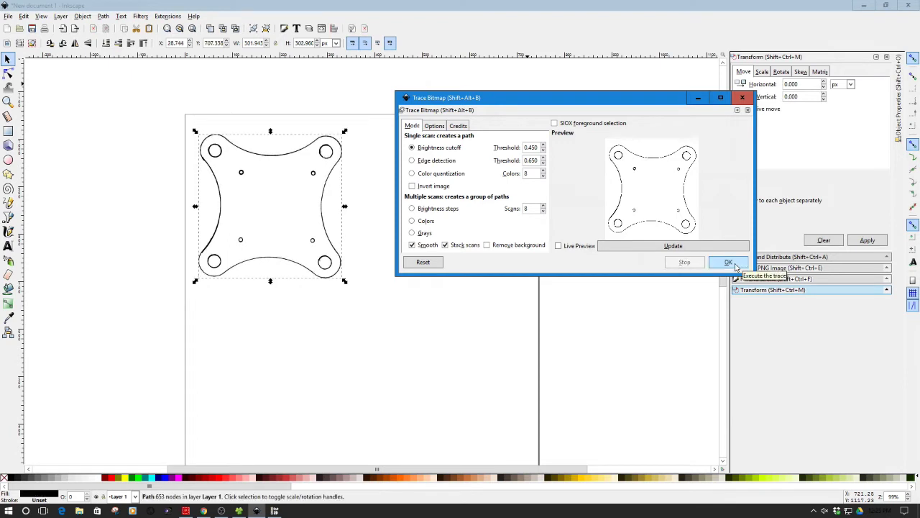
click(742, 98)
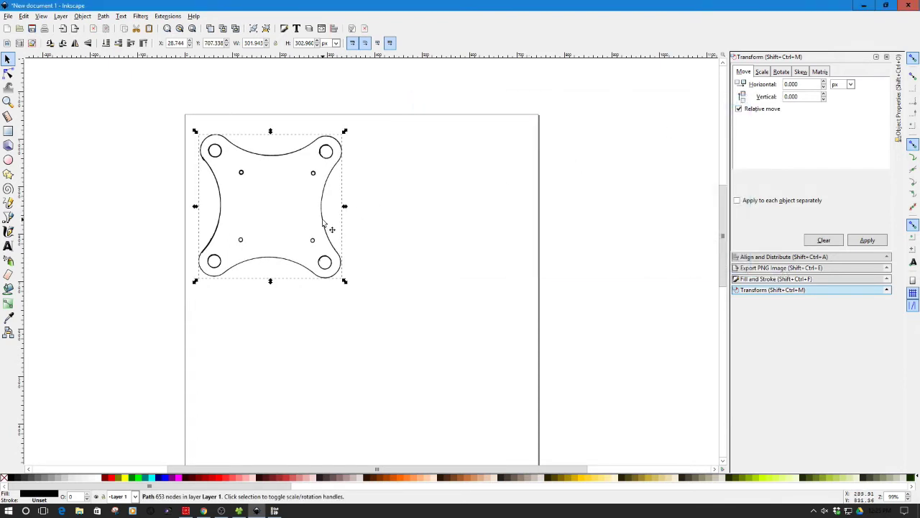
Move the traced path beside the original bitmap and open its nodes for editing
drag(323, 223, 494, 221)
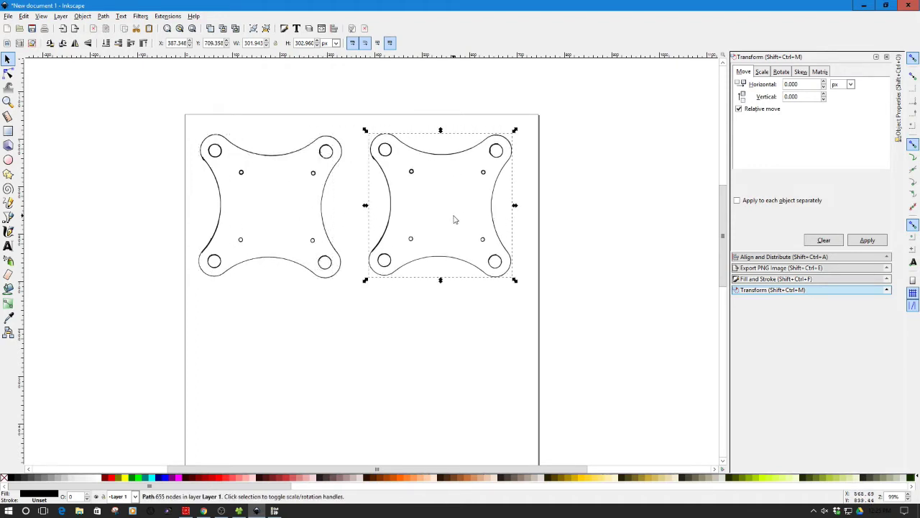
click(366, 328)
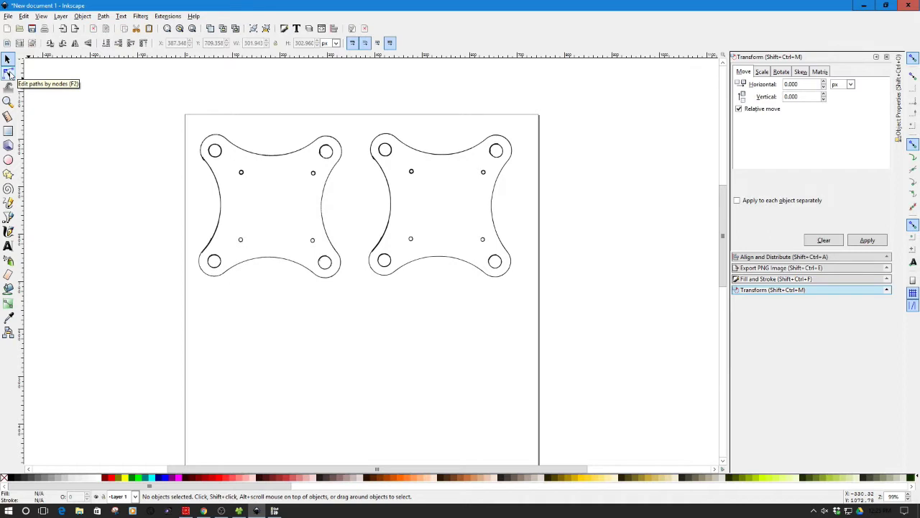
click(322, 223)
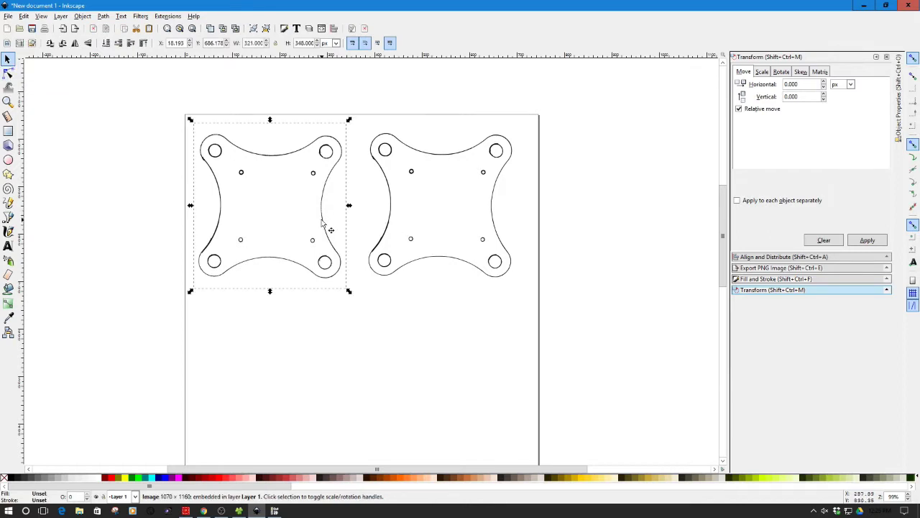
click(386, 234)
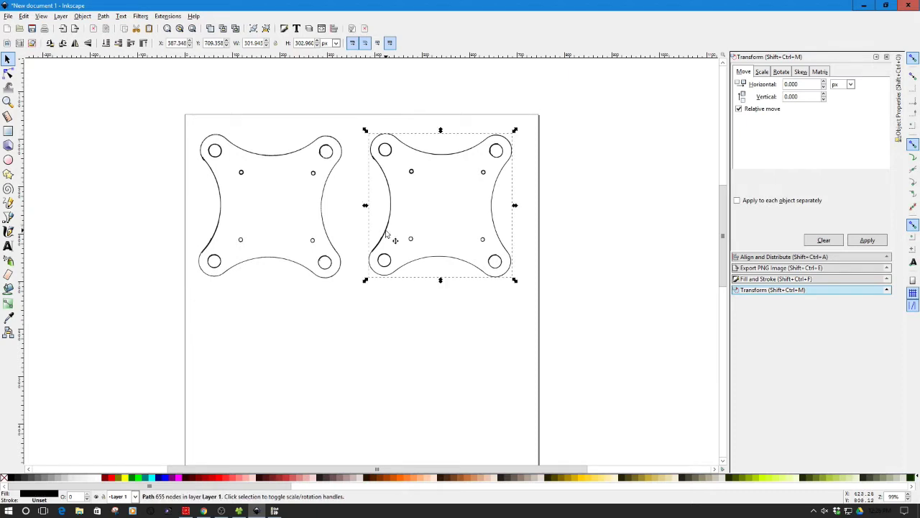
click(386, 235)
key(n)
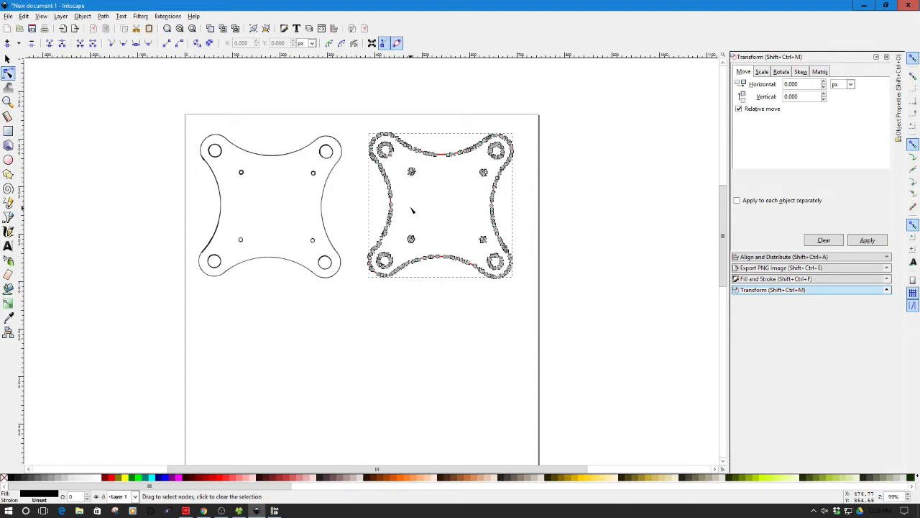
Magnify the traced outline to 792% to inspect nodes along a curved edge and hole
scroll(441, 194, up, 3)
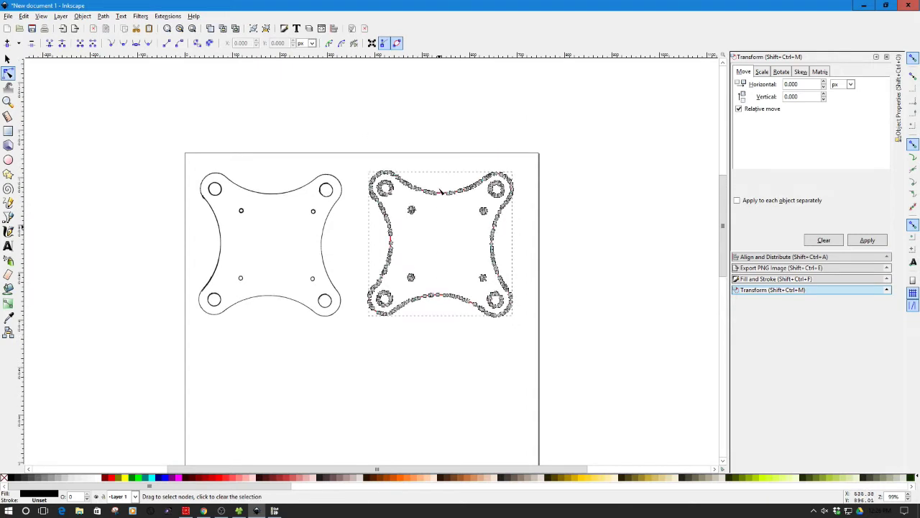
scroll(440, 191, down, 2)
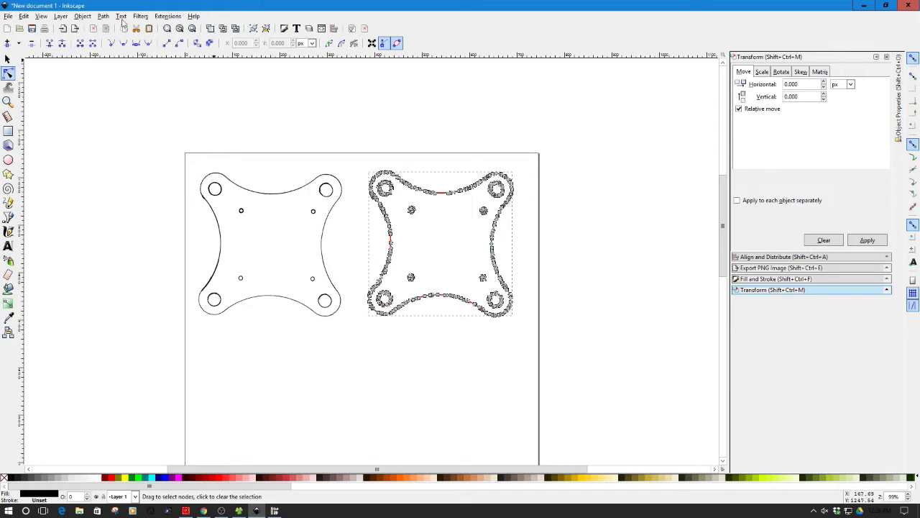
click(40, 17)
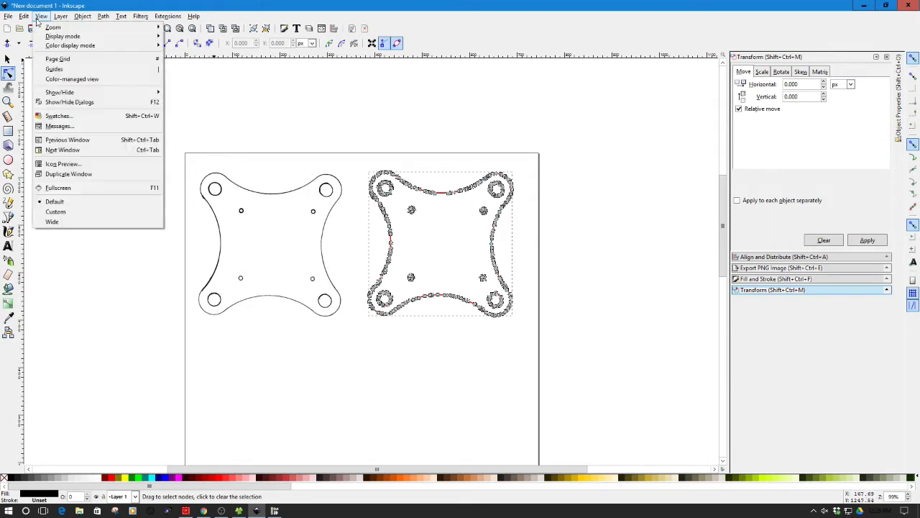
click(41, 15)
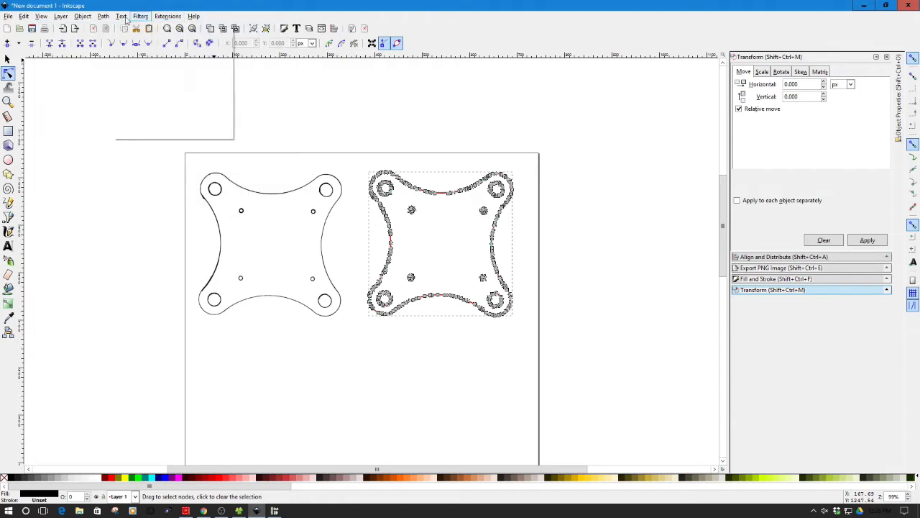
click(41, 16)
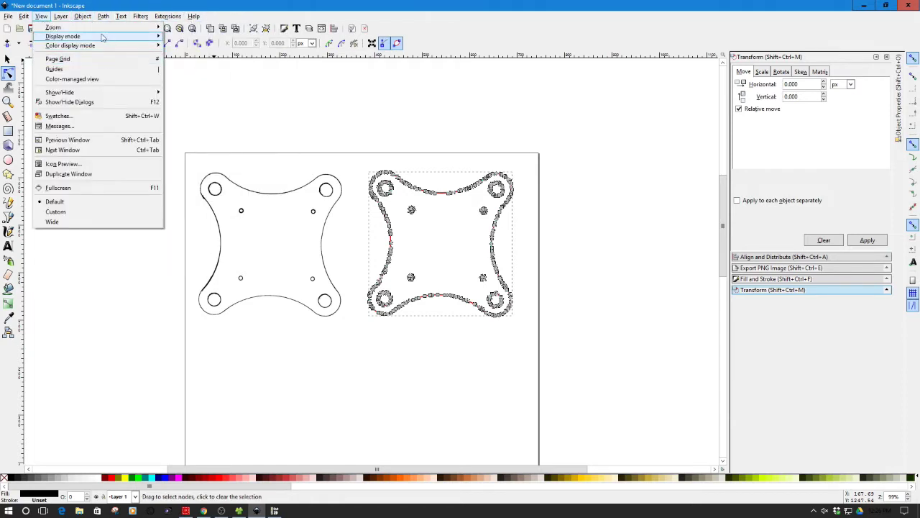
mouse_move(76, 28)
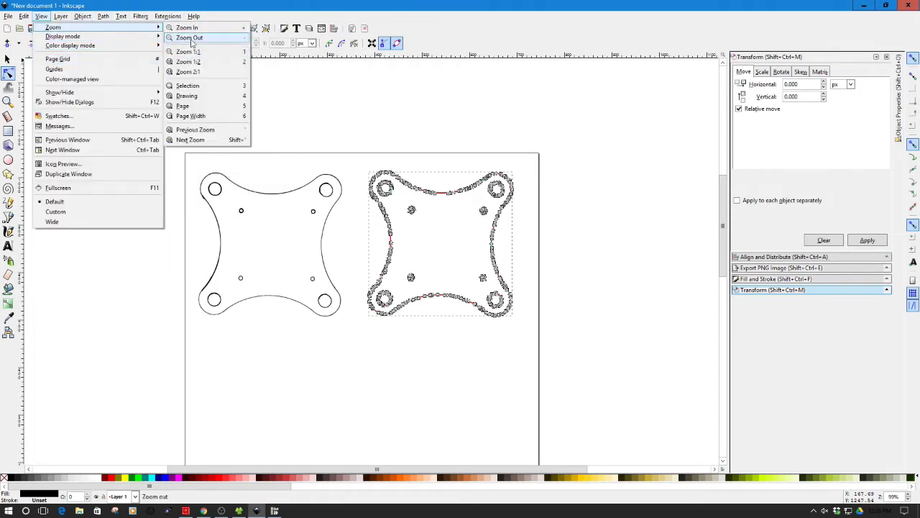
click(192, 29)
click(192, 29)
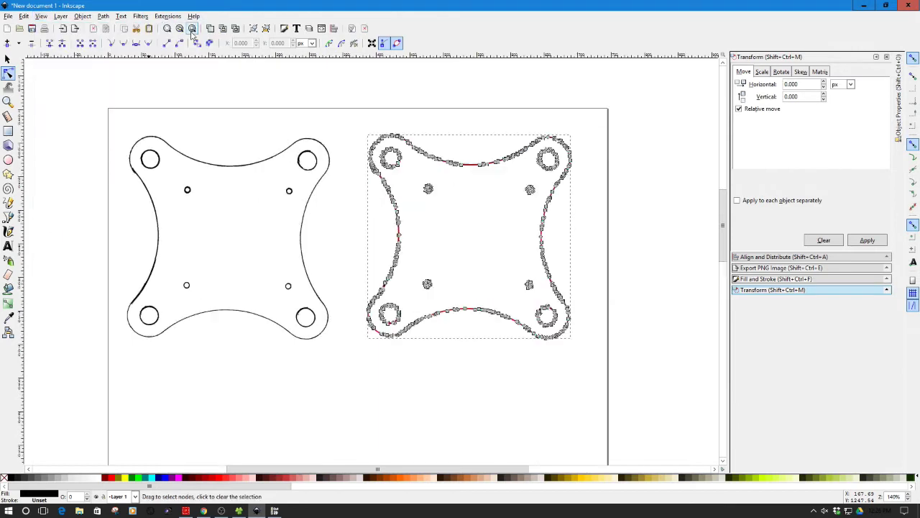
click(192, 29)
click(192, 29)
click(192, 28)
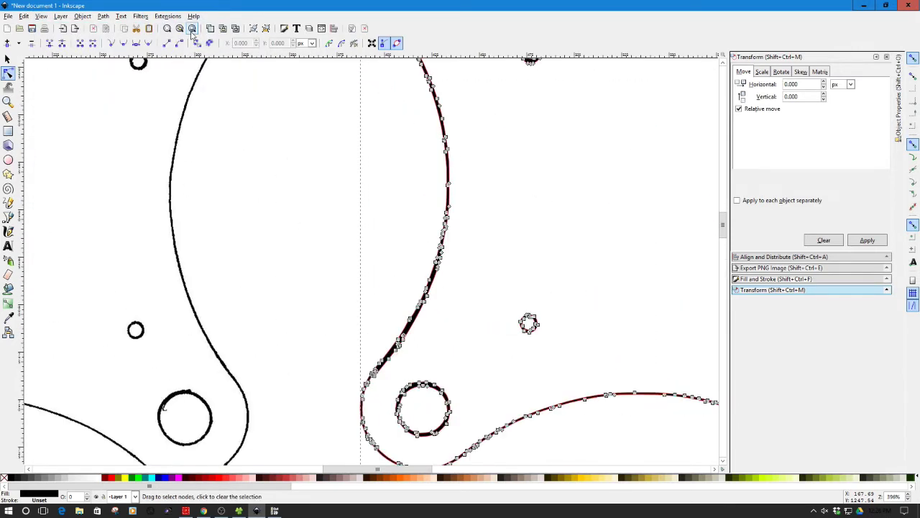
click(192, 28)
click(192, 28)
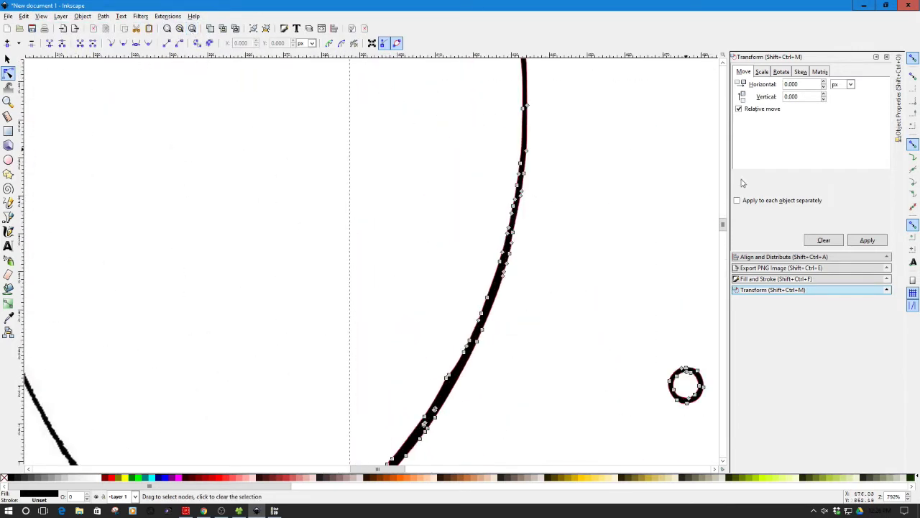
Select the node at the outline's bump and nudge it and its curve handles
drag(722, 225, 725, 210)
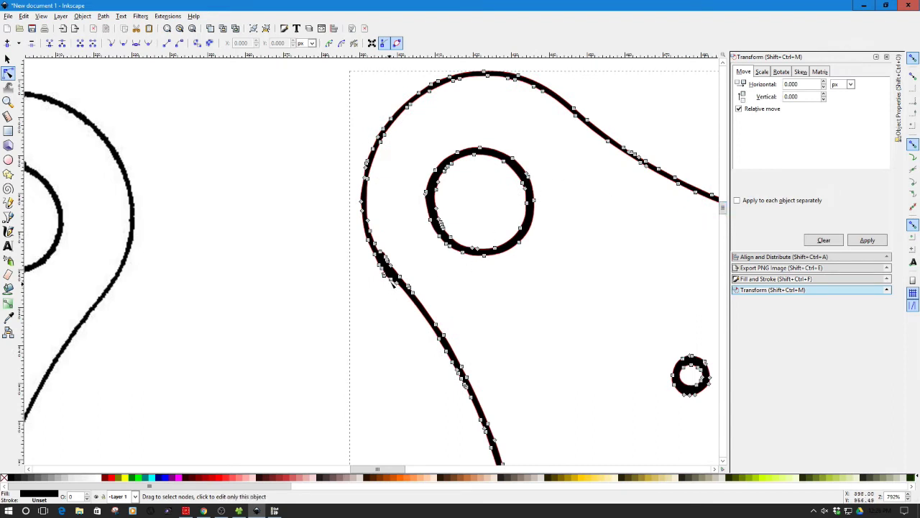
drag(392, 279, 380, 256)
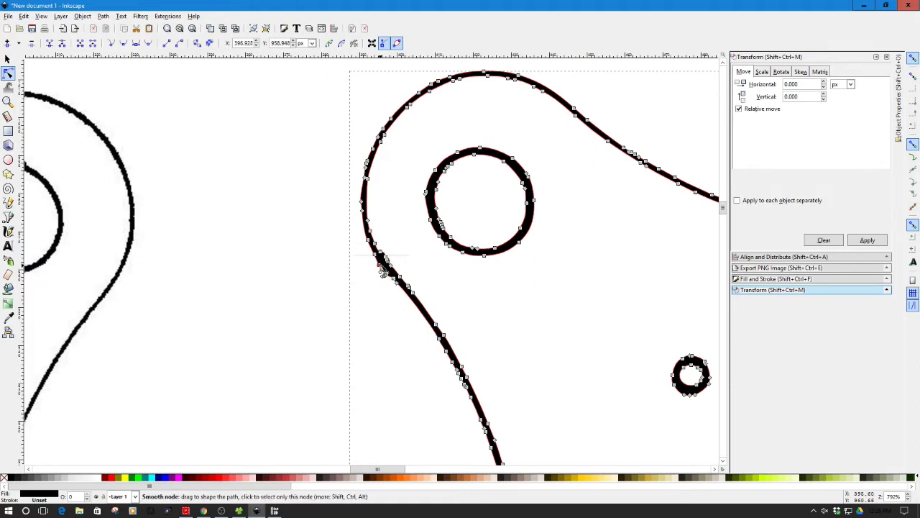
drag(383, 266, 381, 264)
drag(381, 266, 385, 267)
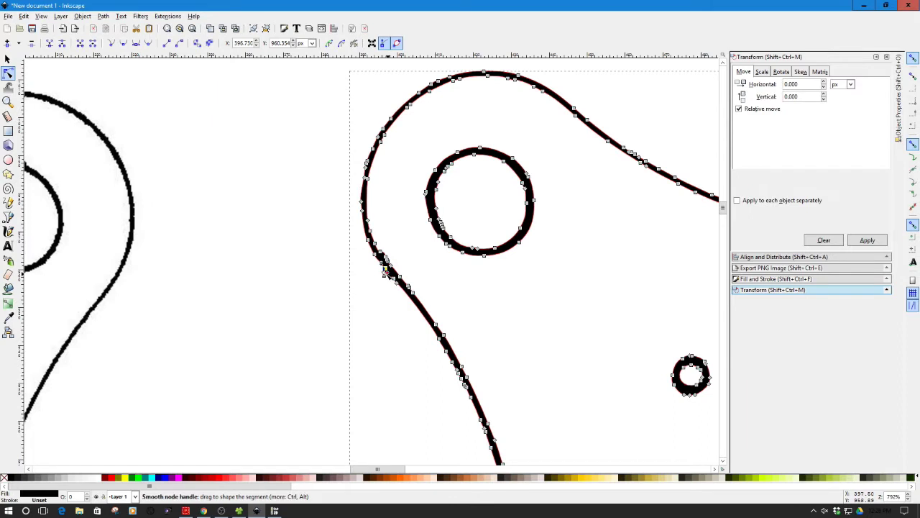
drag(385, 271, 385, 271)
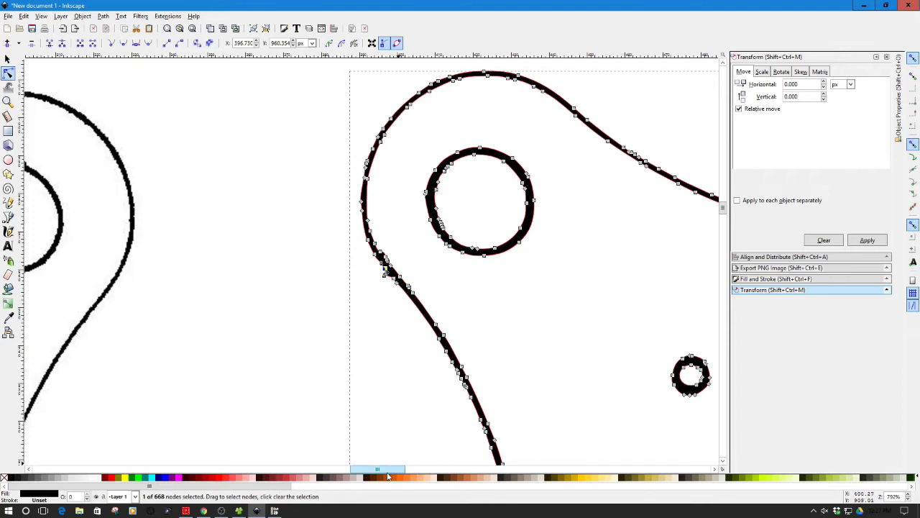
drag(388, 476, 392, 476)
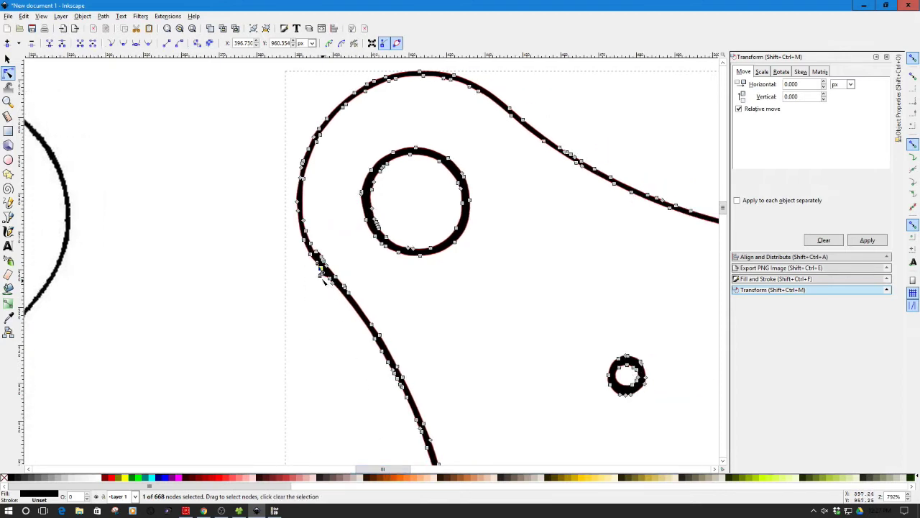
drag(321, 273, 325, 285)
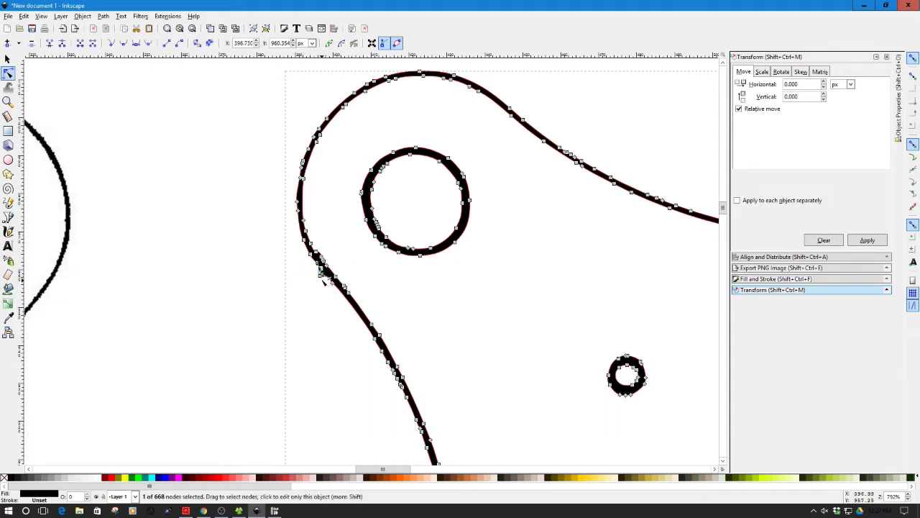
Zoom closer and reshape the curve handles to smooth out the bump
key(plus)
key(plus)
key(plus)
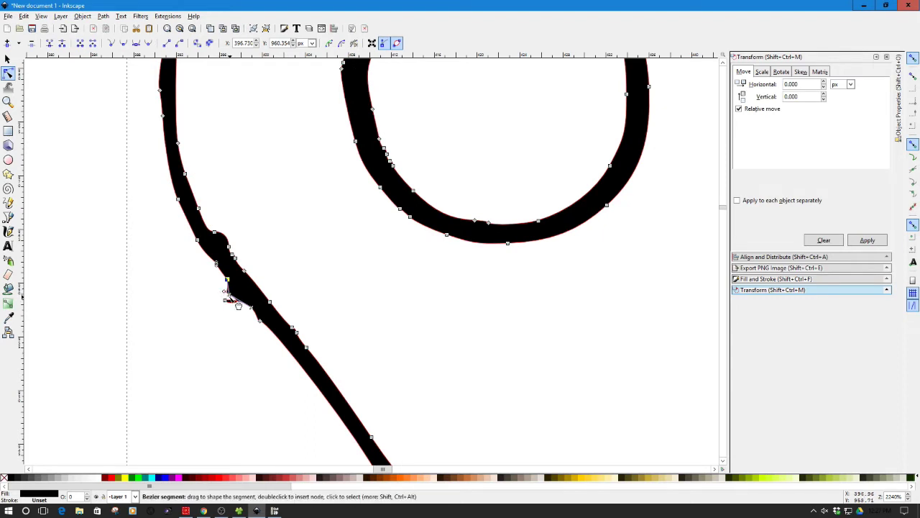
mouse_move(225, 292)
mouse_down()
mouse_move(235, 287)
mouse_move(229, 282)
mouse_up()
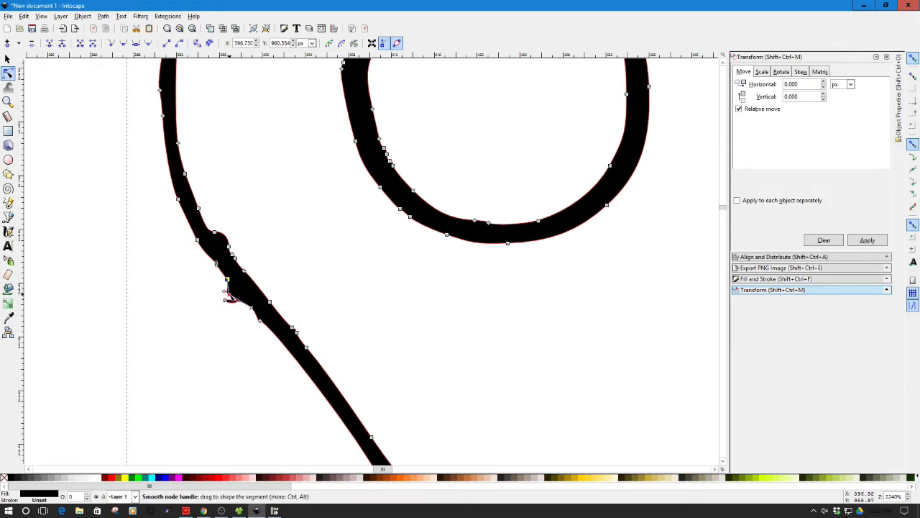
drag(231, 292, 237, 295)
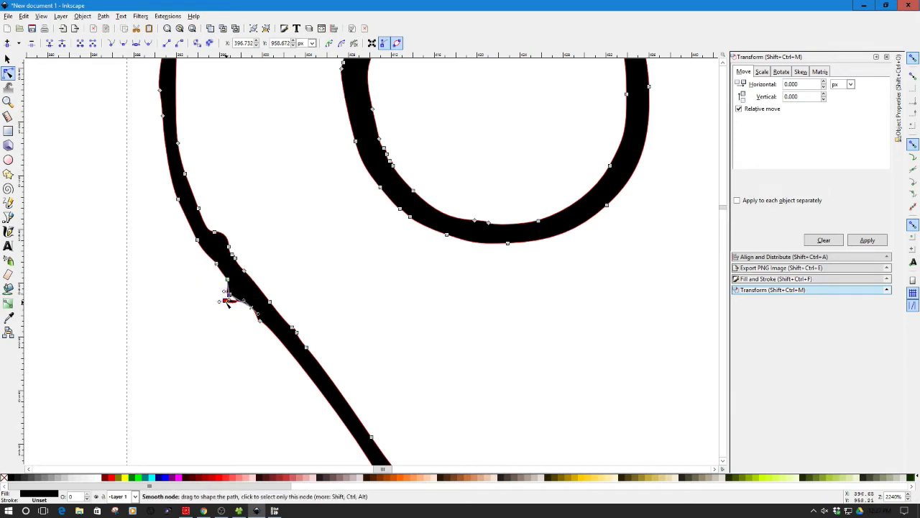
drag(229, 300, 239, 302)
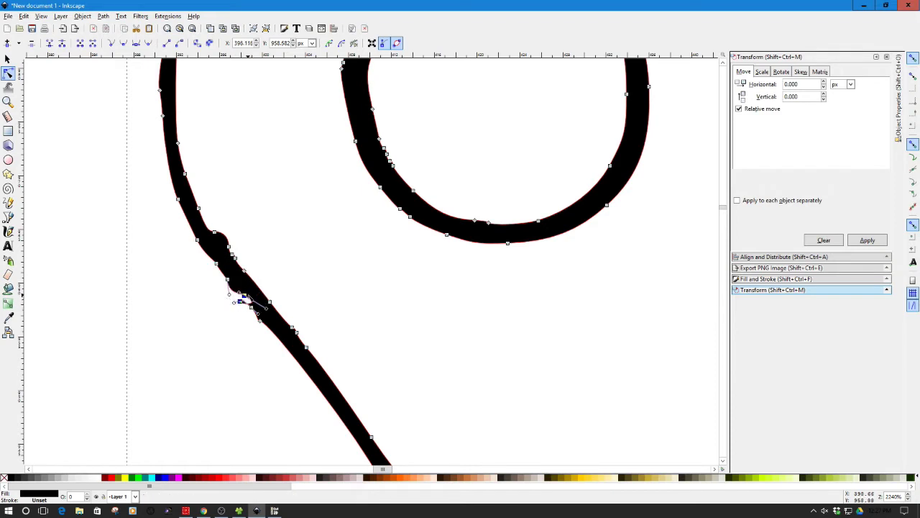
drag(244, 297, 240, 302)
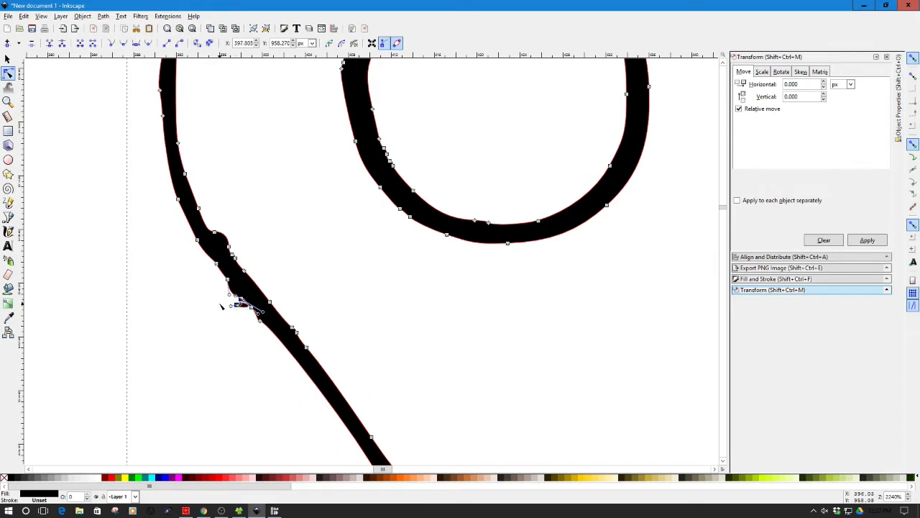
Attempt a boolean union on the path, then zoom out to 560% to see the whole outline
scroll(226, 304, down, 3)
scroll(221, 307, down, 7)
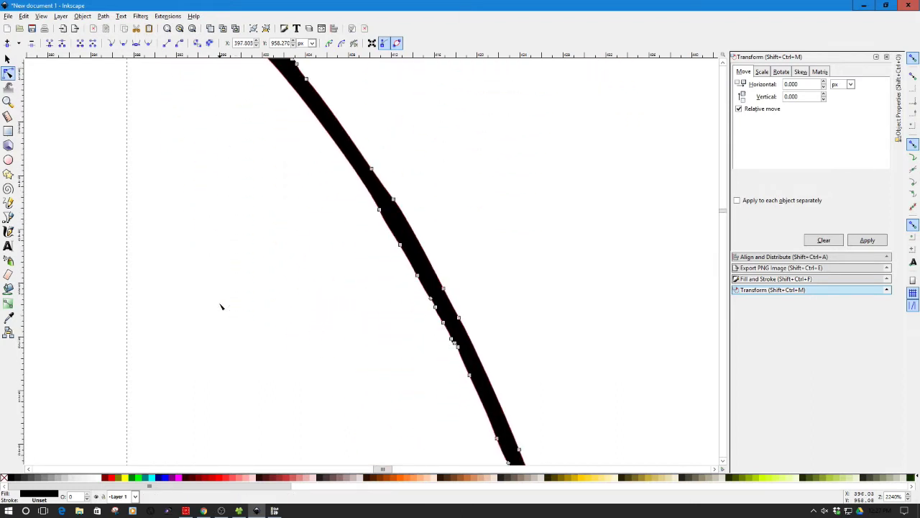
scroll(221, 307, up, 5)
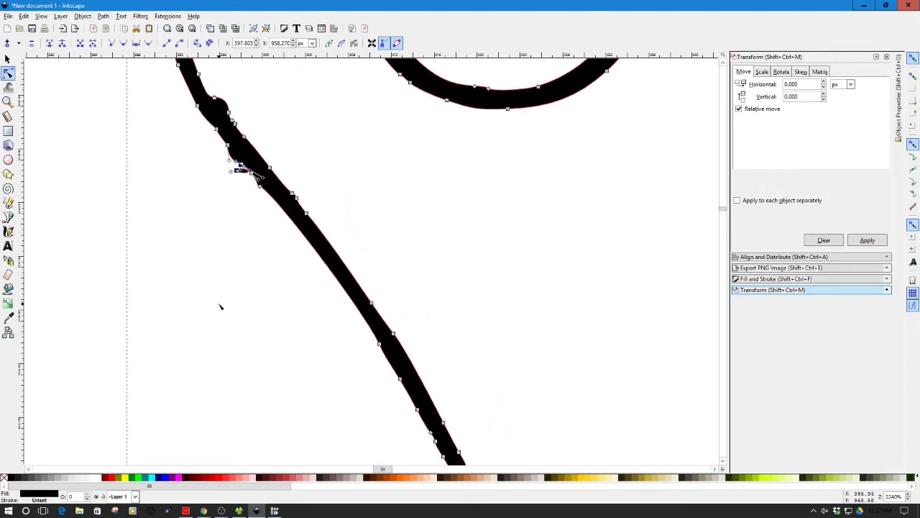
key(ctrl+plus)
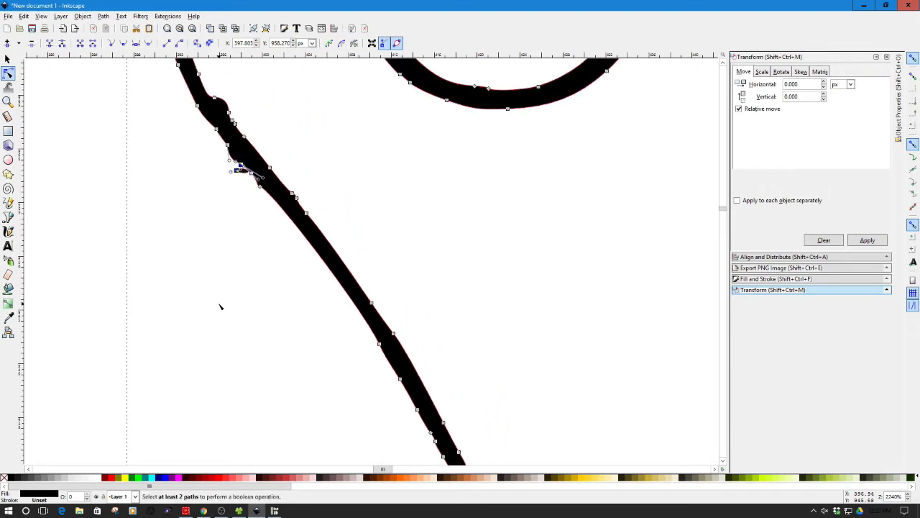
key(minus)
key(minus)
key(minus)
key(minus)
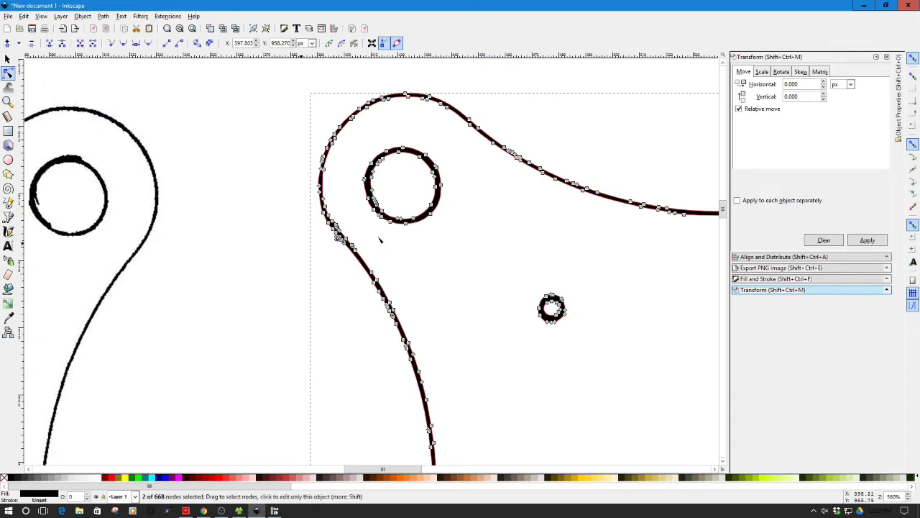
Pan around to check the trace against the bitmap, zoom out to 140%, and pick the Selector tool
drag(392, 472, 444, 472)
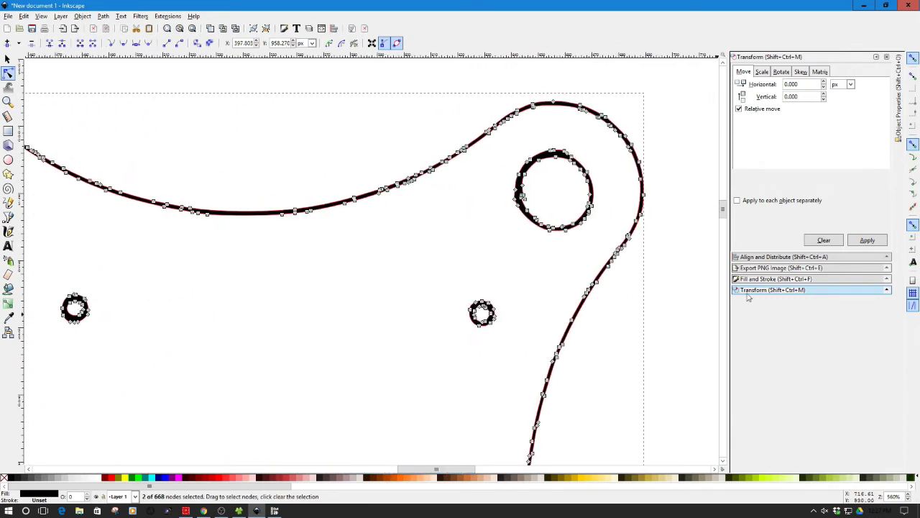
drag(724, 209, 724, 237)
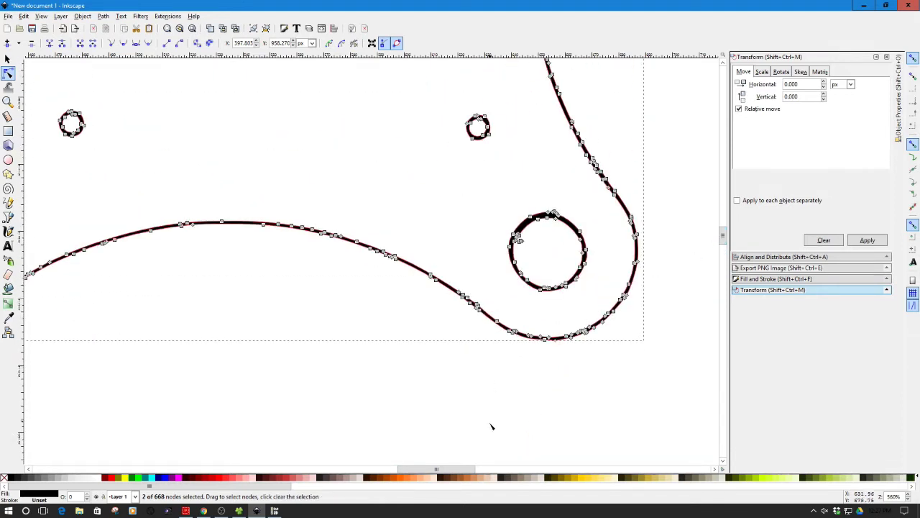
drag(452, 475, 422, 474)
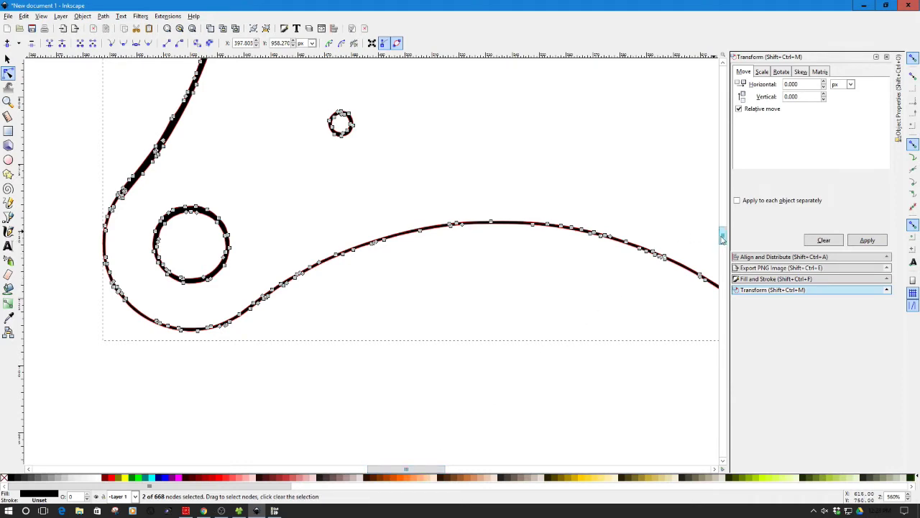
mouse_move(722, 239)
mouse_down()
mouse_move(723, 248)
mouse_move(726, 213)
mouse_up()
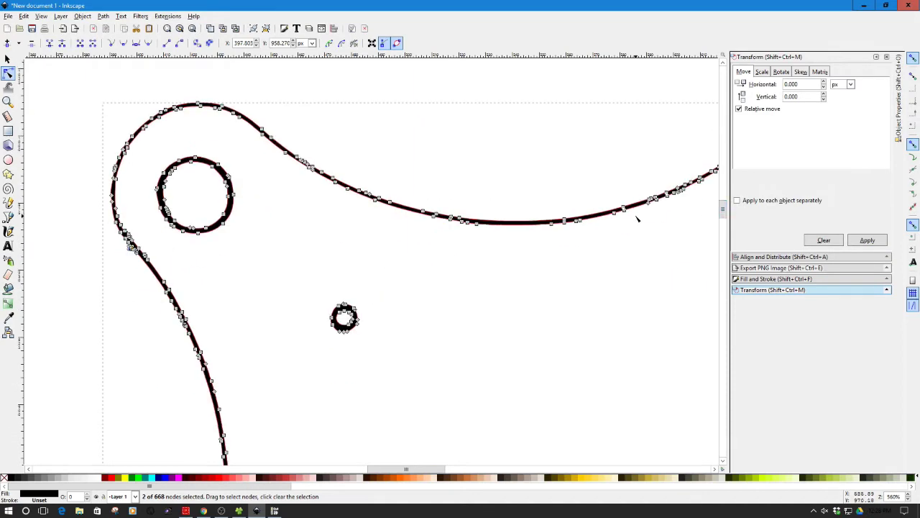
key(minus)
key(minus)
key(minus)
key(minus)
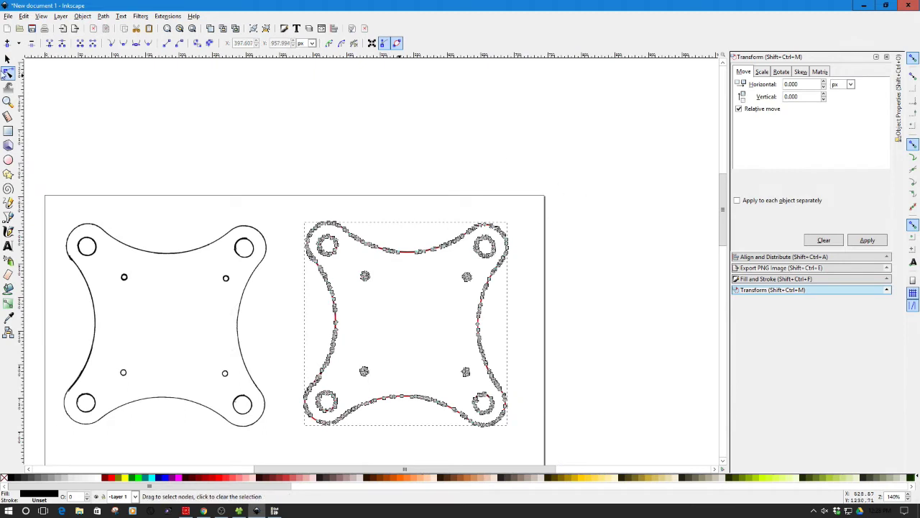
click(7, 59)
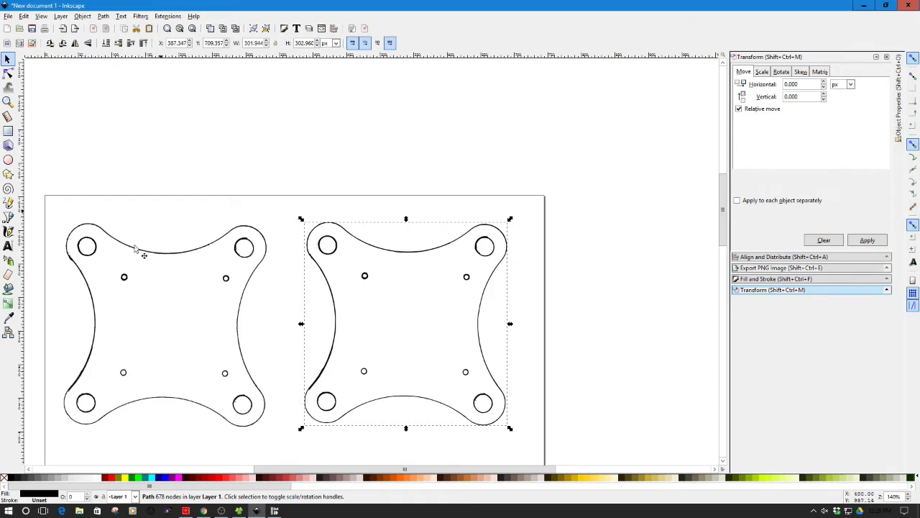
Delete the original bitmap and place a copy of the traced plate on the left
click(135, 254)
key(Delete)
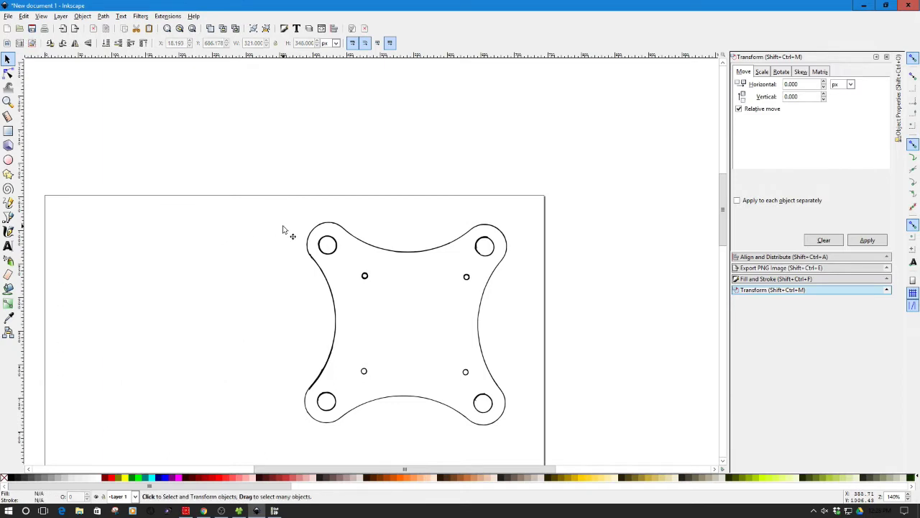
mouse_move(284, 218)
mouse_down()
mouse_move(470, 335)
mouse_move(530, 470)
mouse_move(525, 448)
mouse_up()
key(ctrl+c)
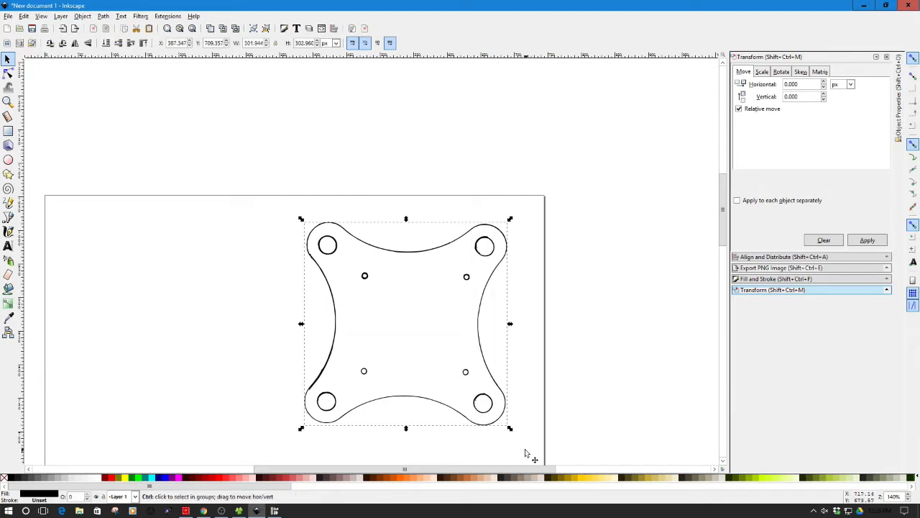
key(ctrl+v)
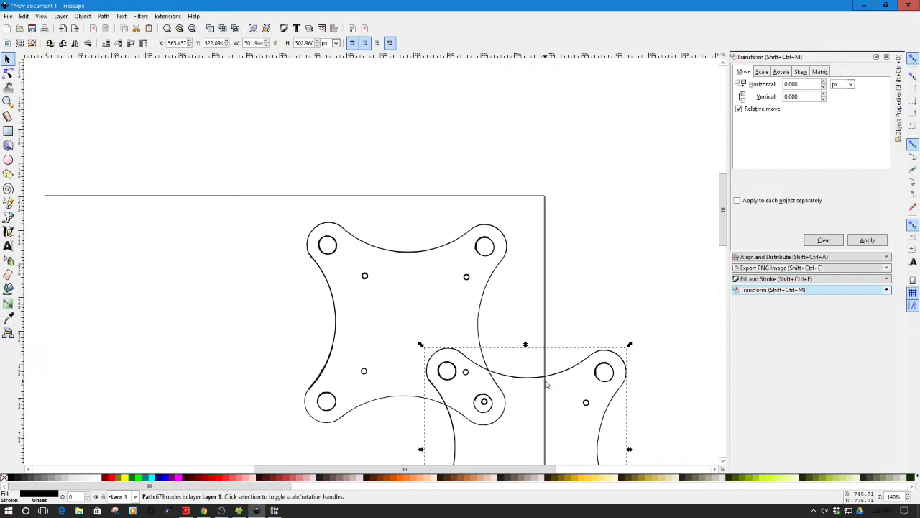
drag(548, 384, 190, 253)
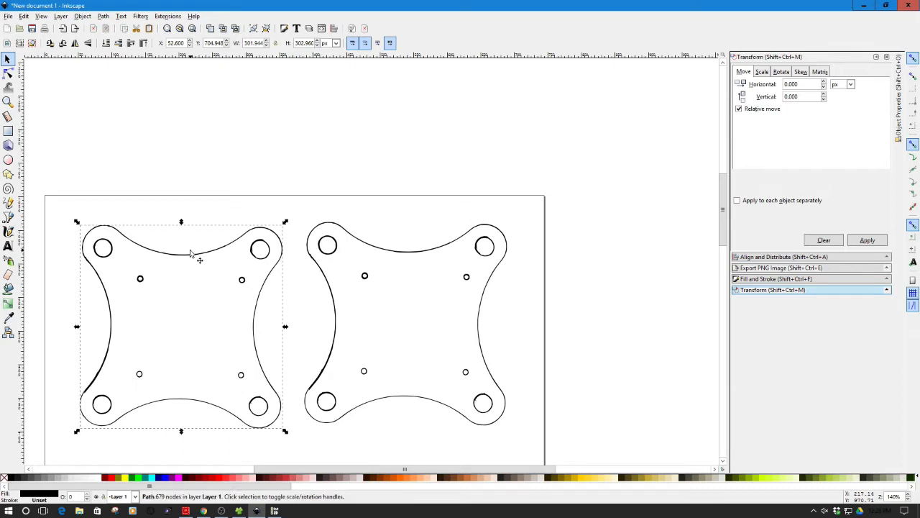
click(264, 199)
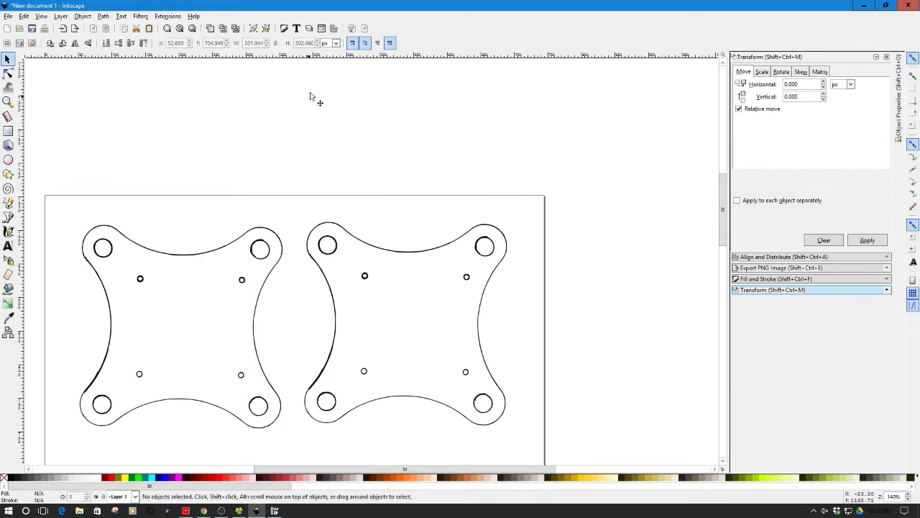
Centre both plates on the horizontal axis and add horizontal and vertical guides
drag(317, 57, 319, 323)
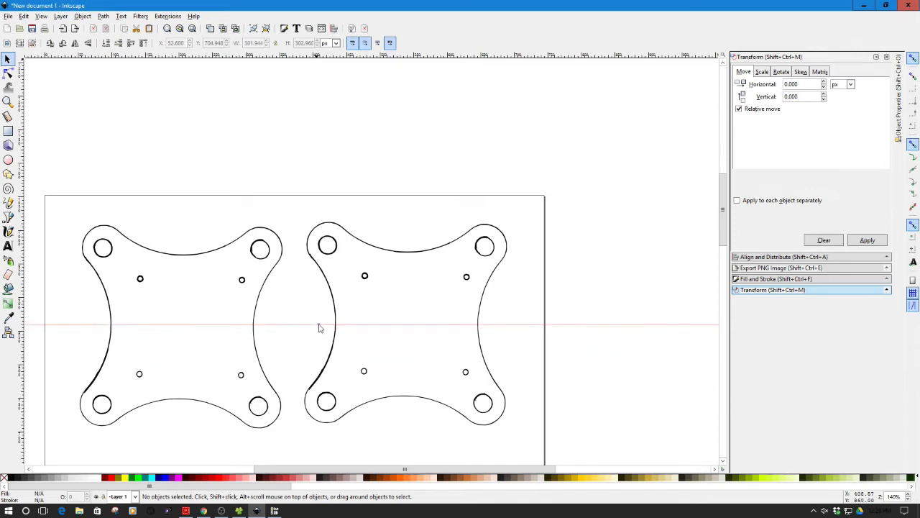
drag(55, 207, 523, 446)
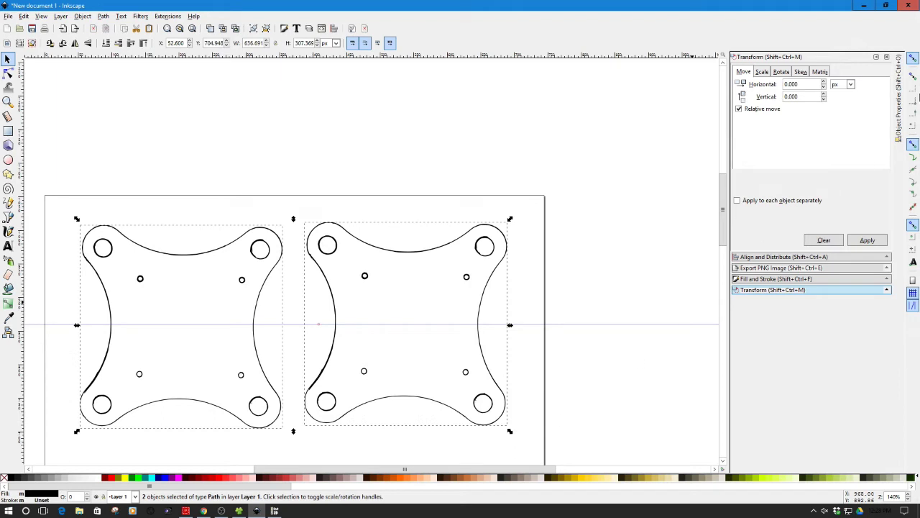
click(770, 257)
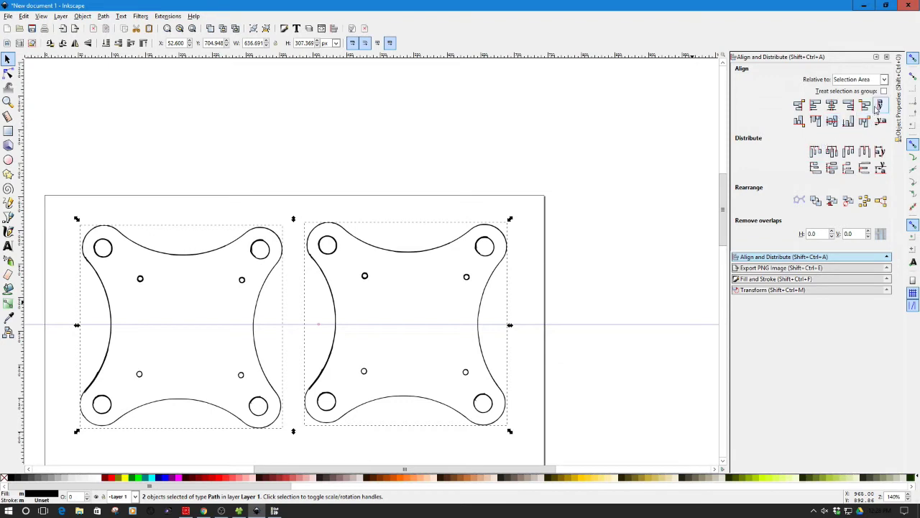
click(832, 121)
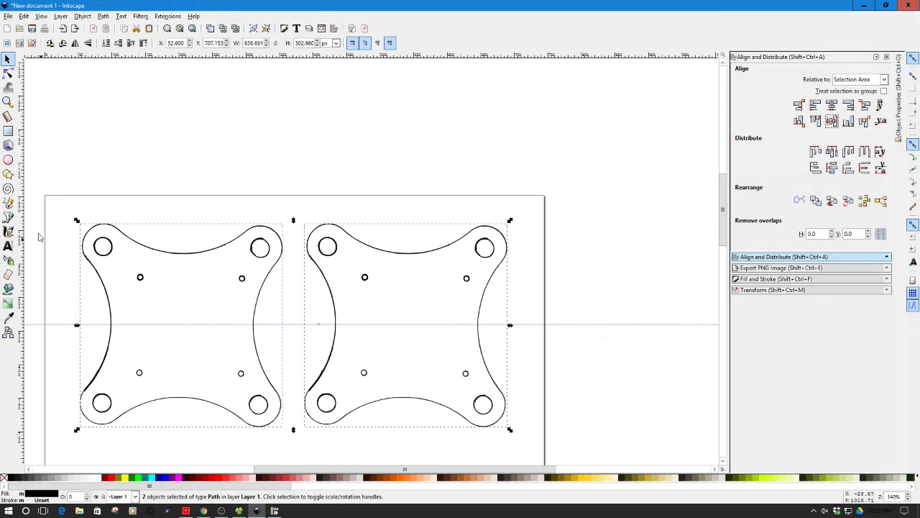
drag(21, 234, 184, 245)
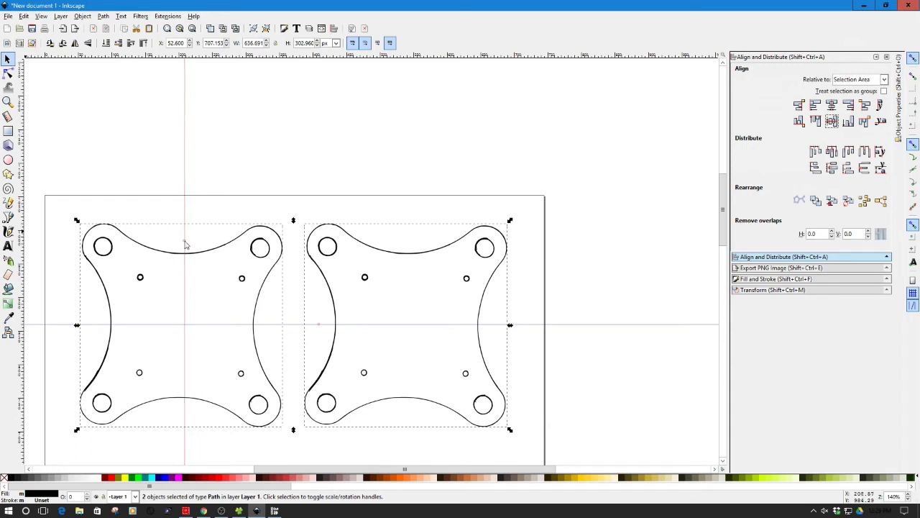
Draw an ellipse and size it to a 6.27 × 6.27 mm circle
click(8, 160)
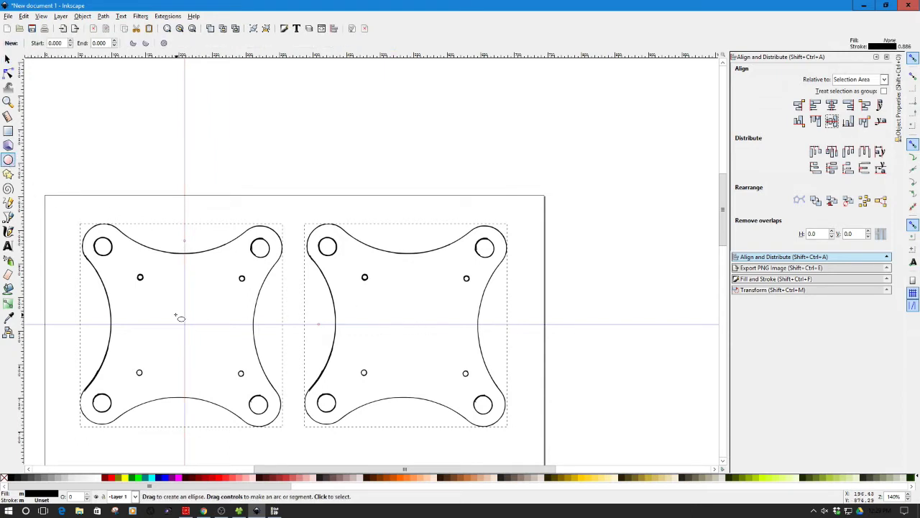
drag(170, 325, 199, 349)
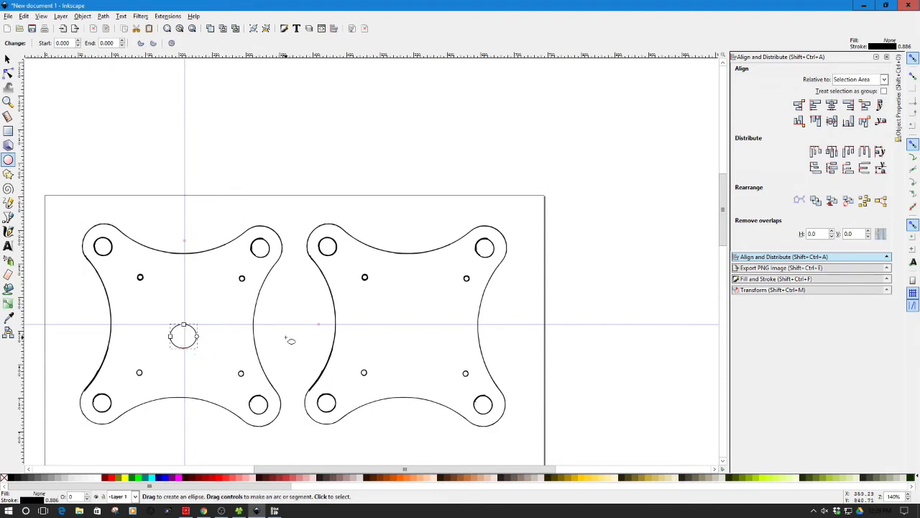
click(7, 59)
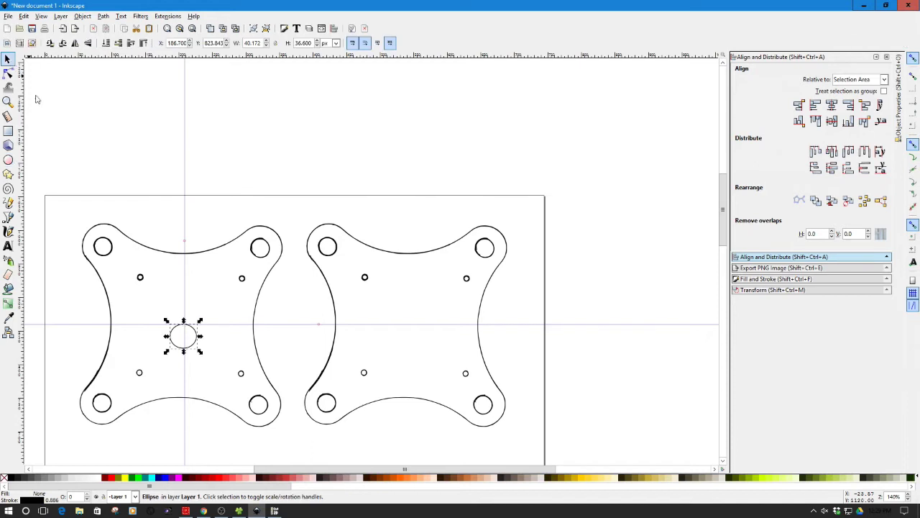
click(335, 44)
click(334, 101)
double_click(247, 43)
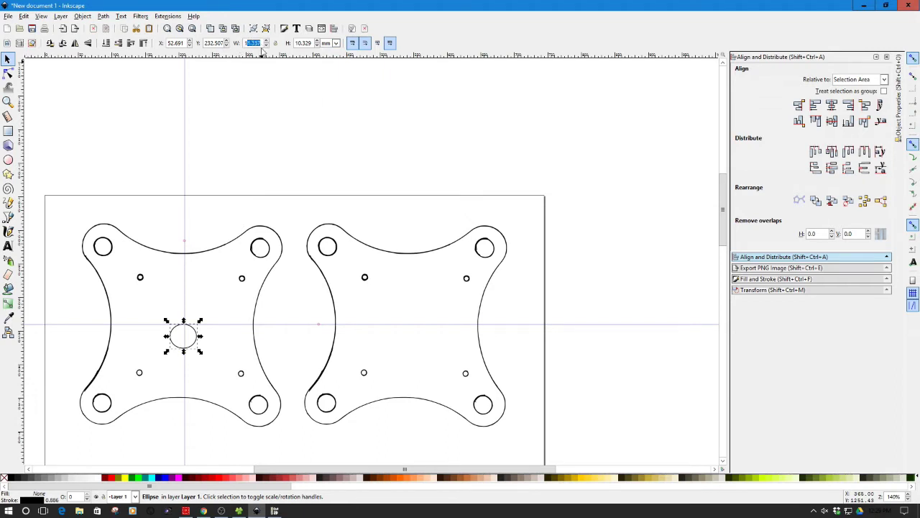
text(1)
key(Return)
drag(298, 44, 313, 44)
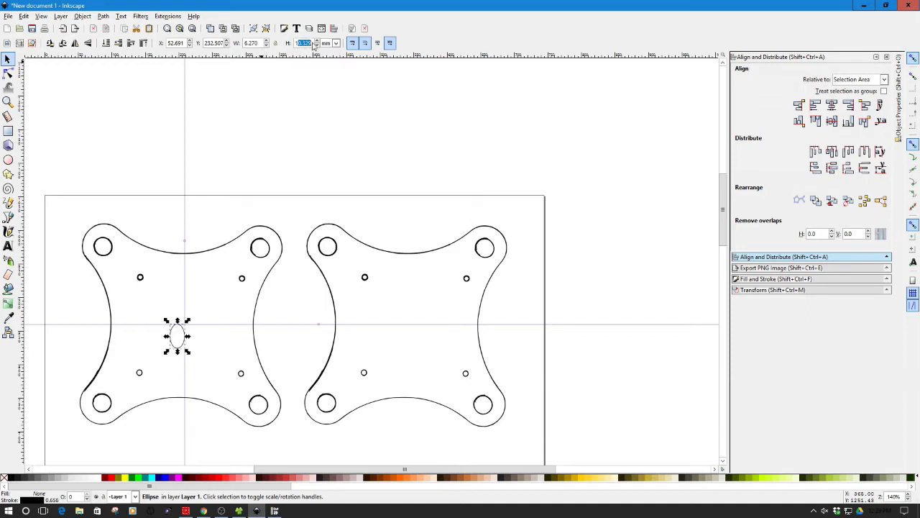
text(1)
text(6)
text(.27)
key(Return)
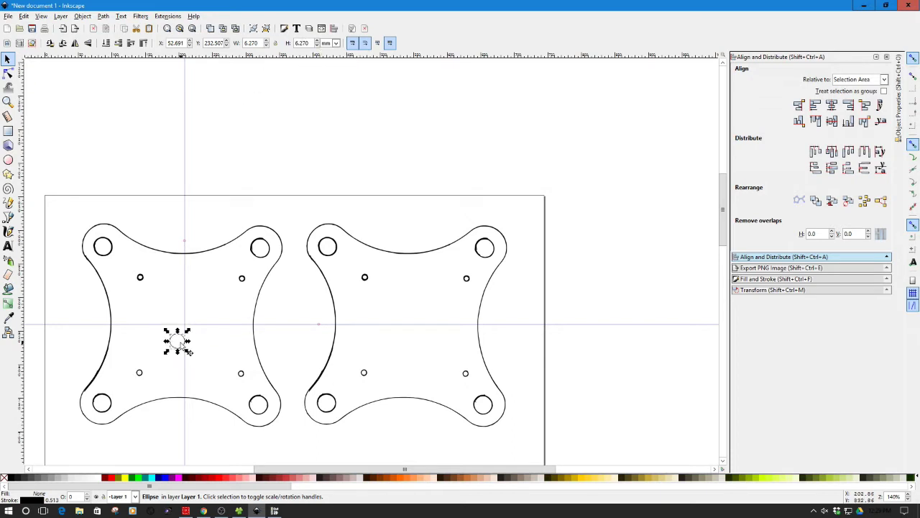
Position the circle exactly on the guide intersection at the left plate's centre
drag(186, 347, 190, 327)
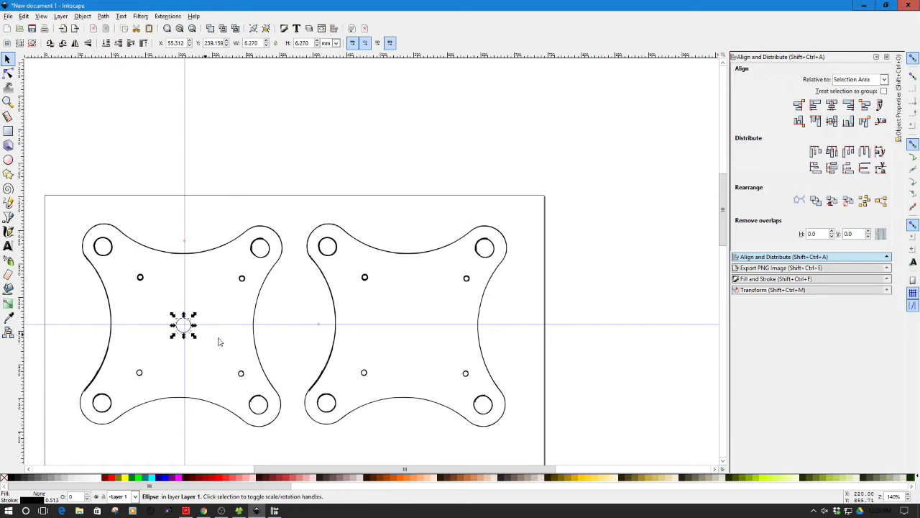
key(Up)
key(Up)
key(Down)
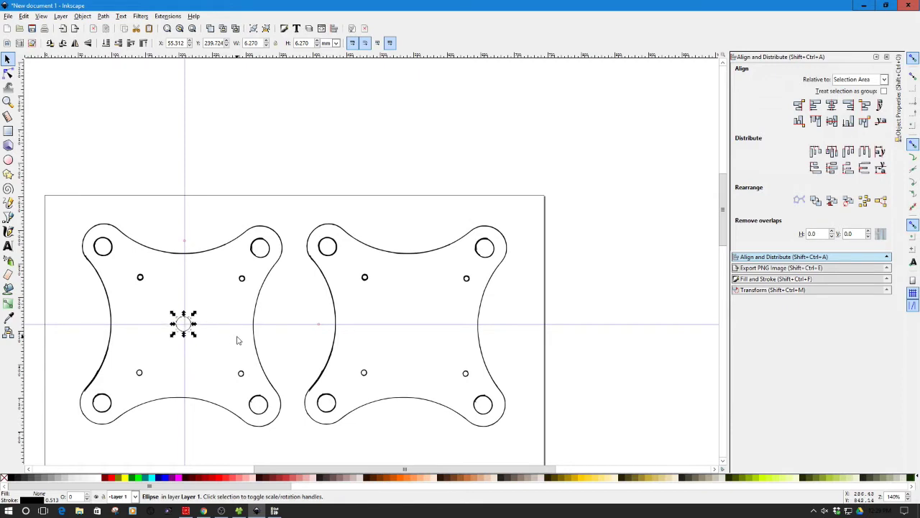
key(Right)
click(330, 129)
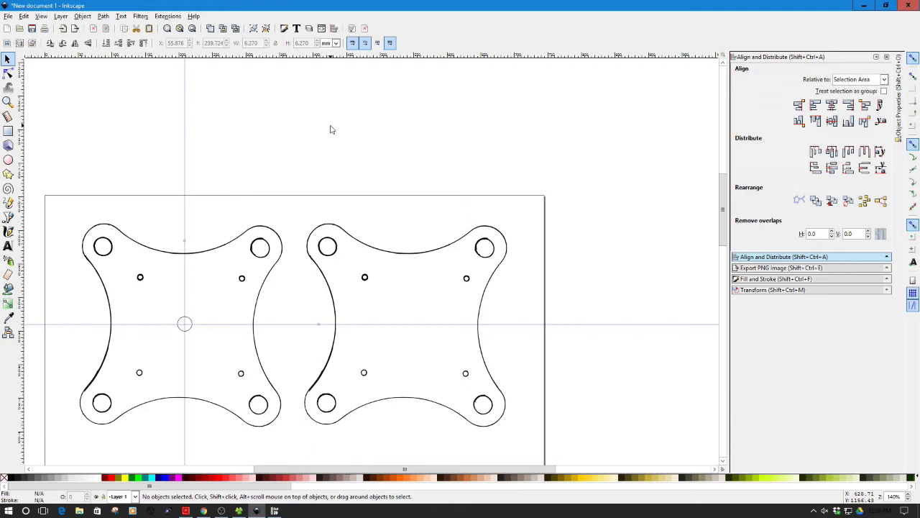
Save the drawing as drawing.emf (Enhanced Metafile) in the CNC\EPS folder
click(9, 15)
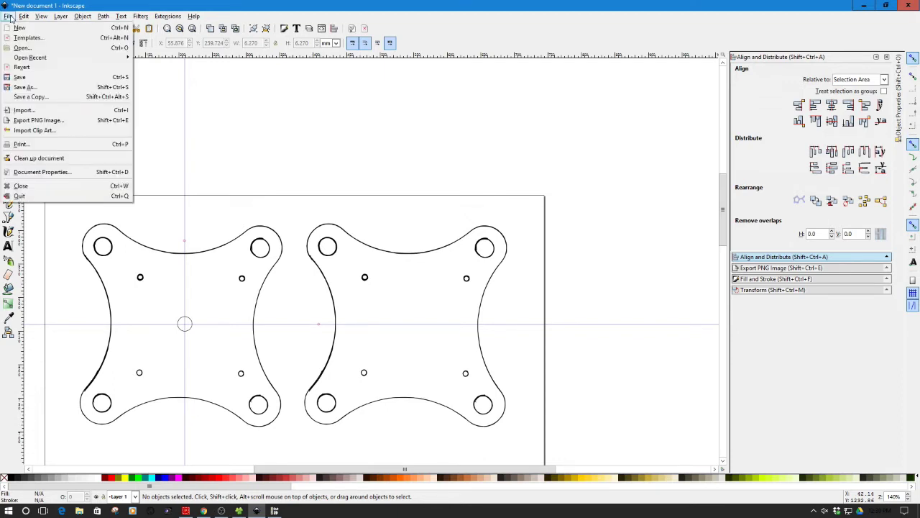
click(32, 90)
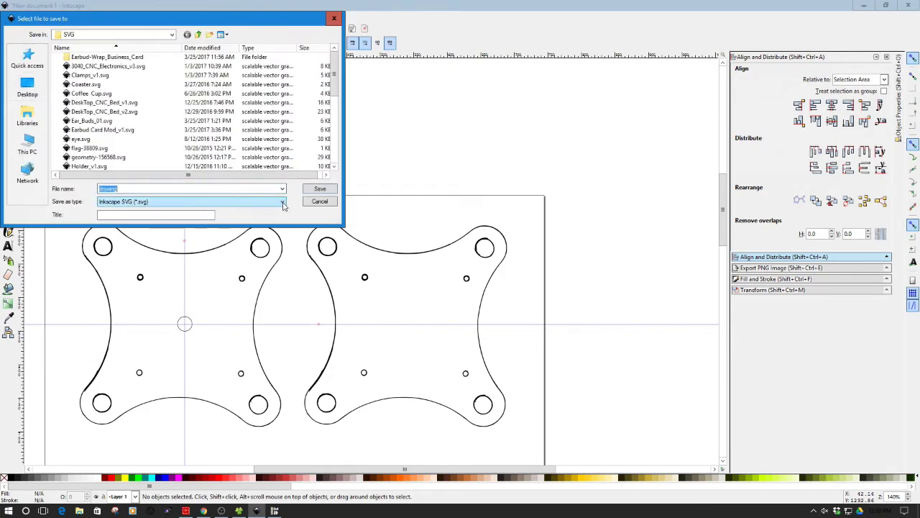
click(282, 202)
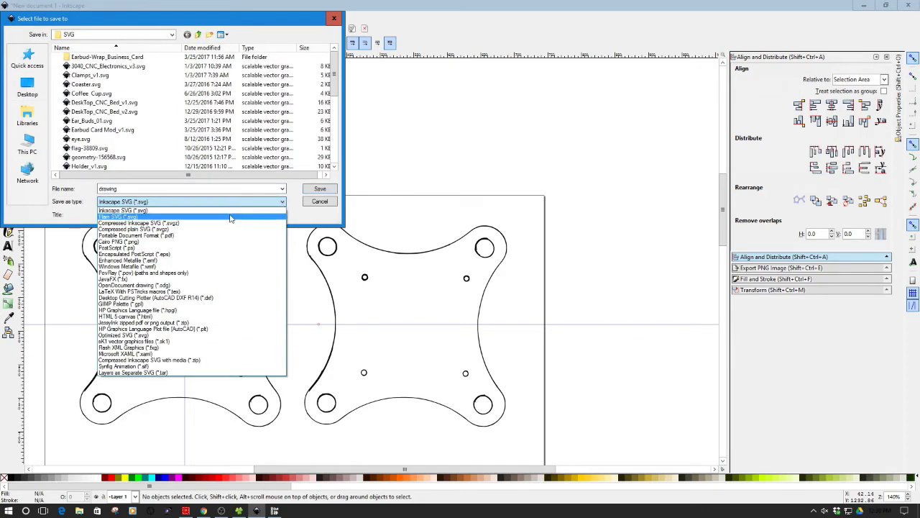
click(213, 259)
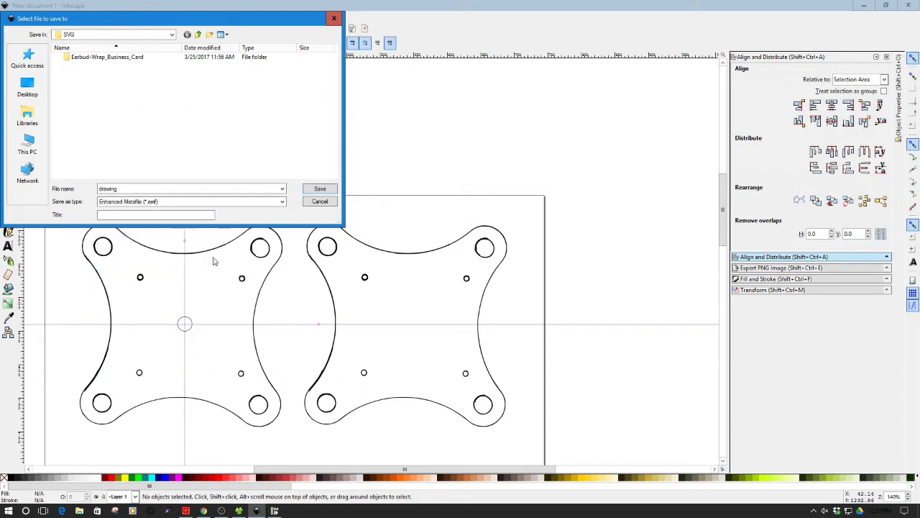
click(172, 36)
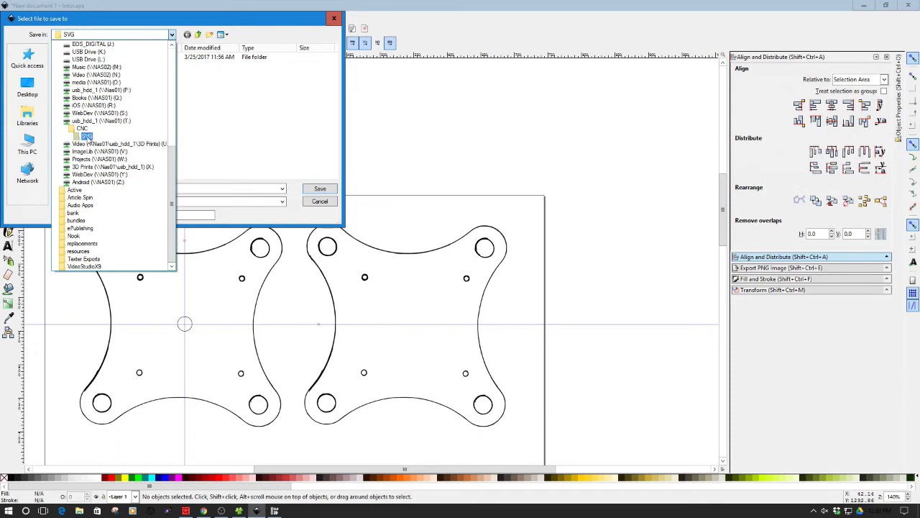
click(84, 129)
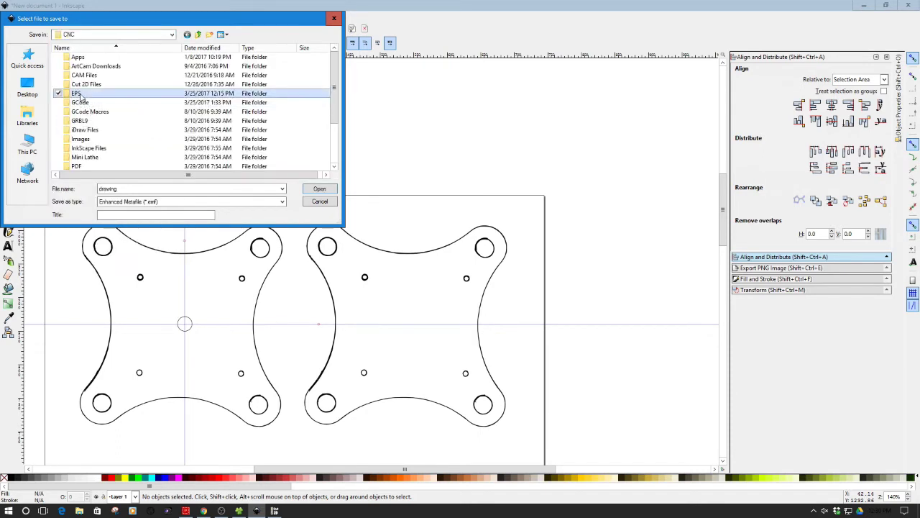
double_click(79, 96)
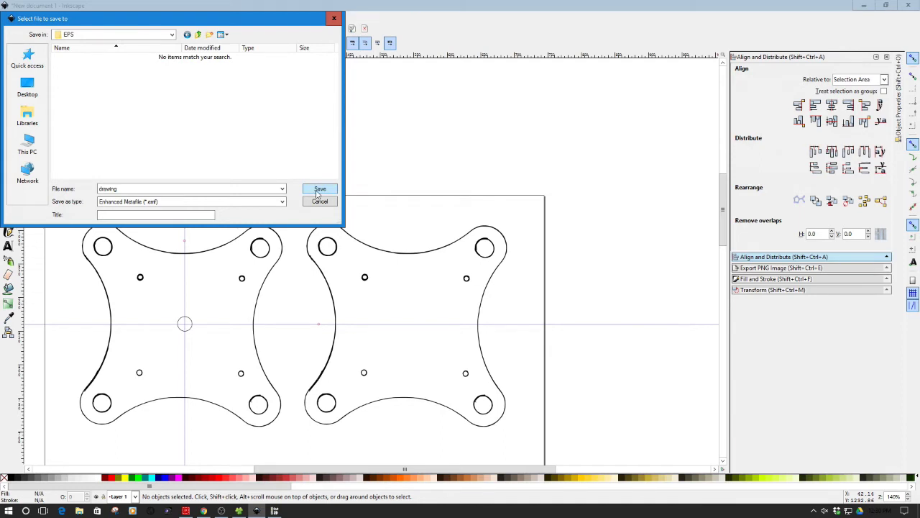
click(319, 190)
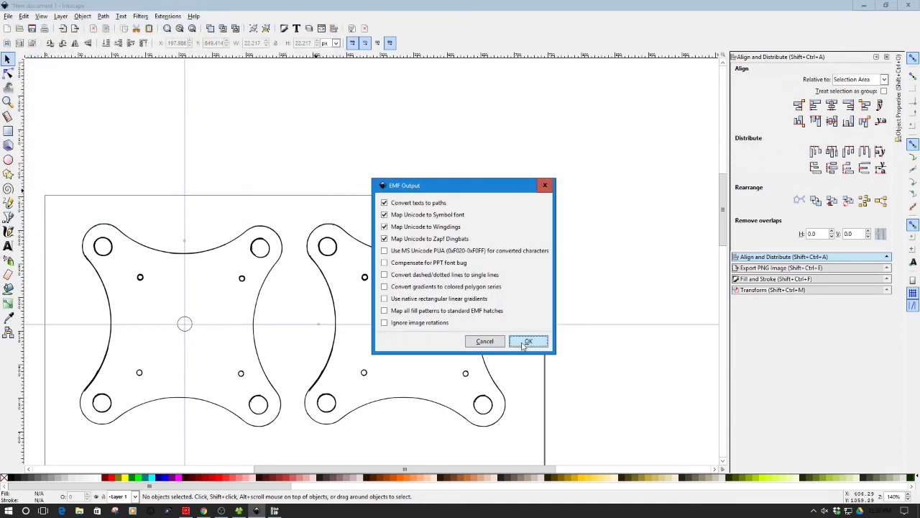
click(527, 341)
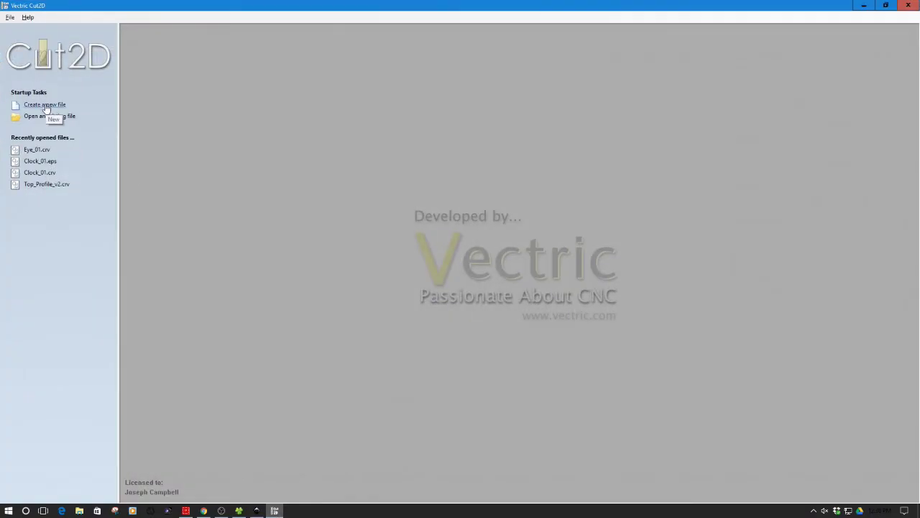
Create a Cut2D job with 250 × 200 mm material, 2.6 mm thick, in millimetres
click(46, 106)
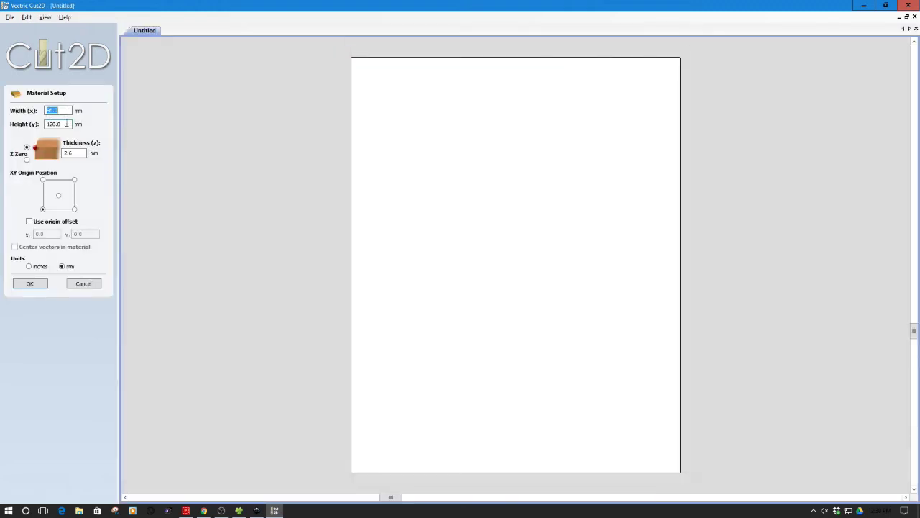
click(67, 124)
click(47, 110)
text(300)
key(Return)
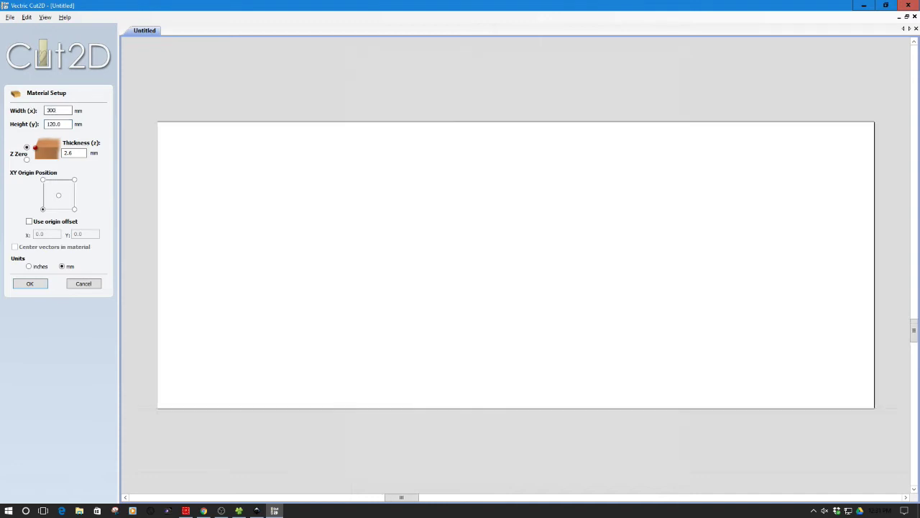
double_click(63, 109)
text(250)
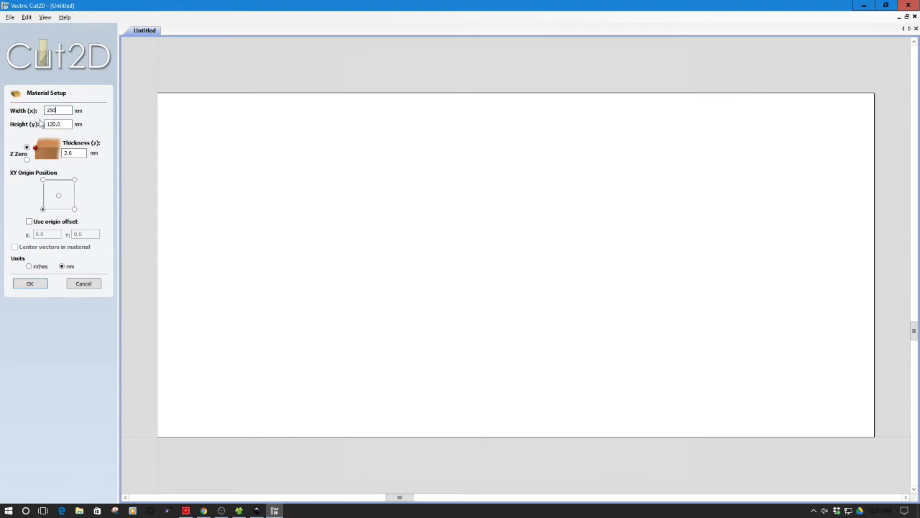
drag(69, 124, 33, 124)
text(200)
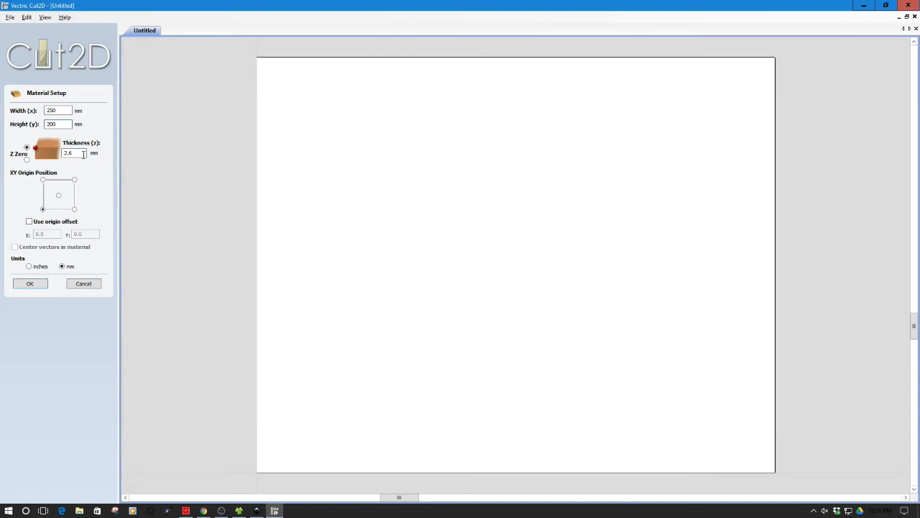
click(84, 154)
click(69, 269)
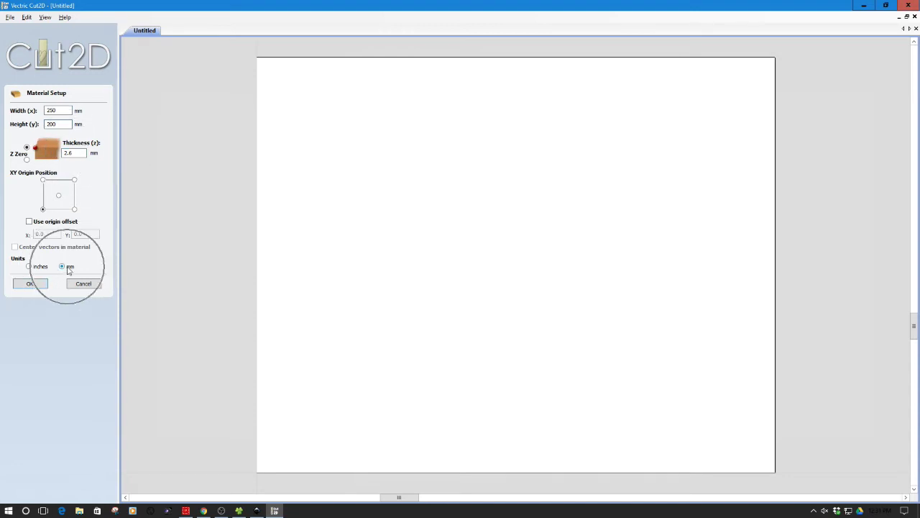
click(41, 284)
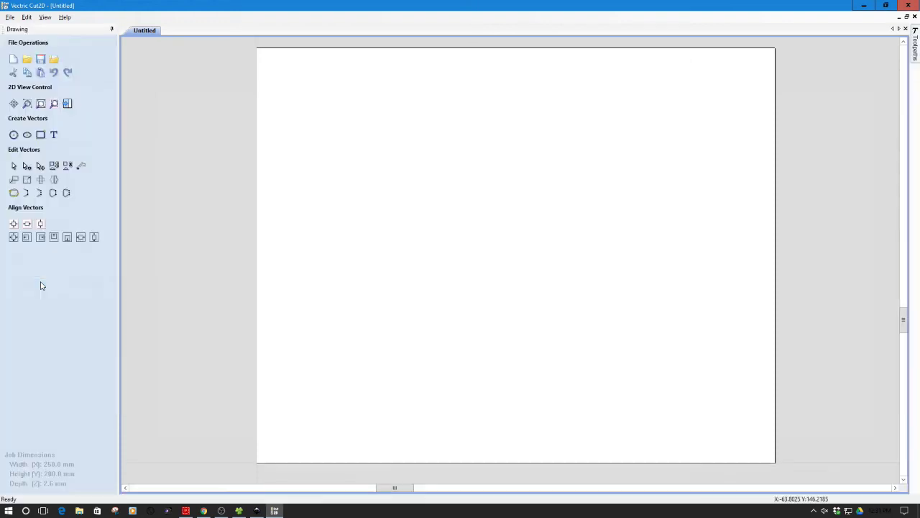
click(9, 17)
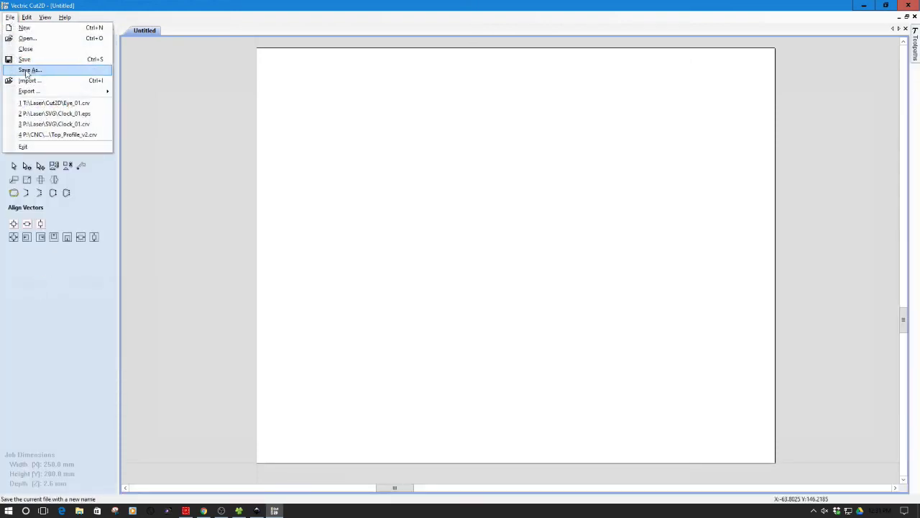
Import the Gimbal.eps drawing onto the sheet from the File menu
click(9, 17)
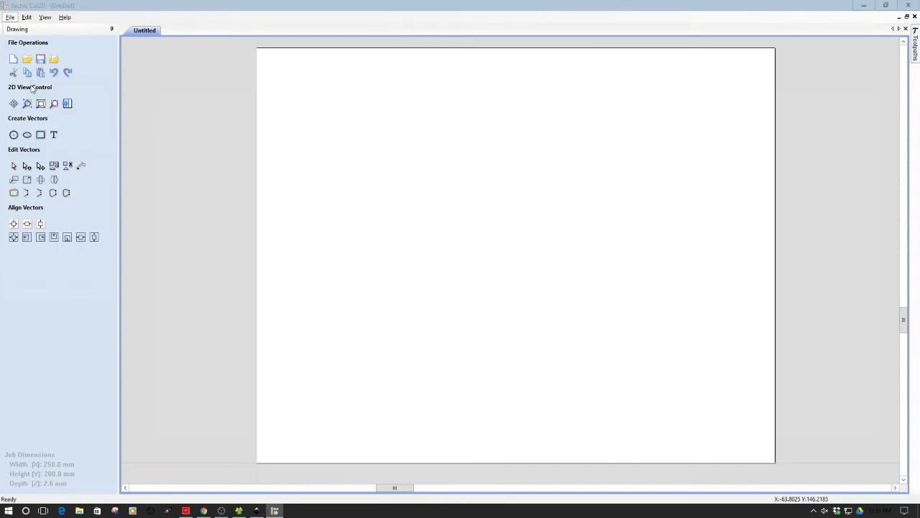
click(7, 19)
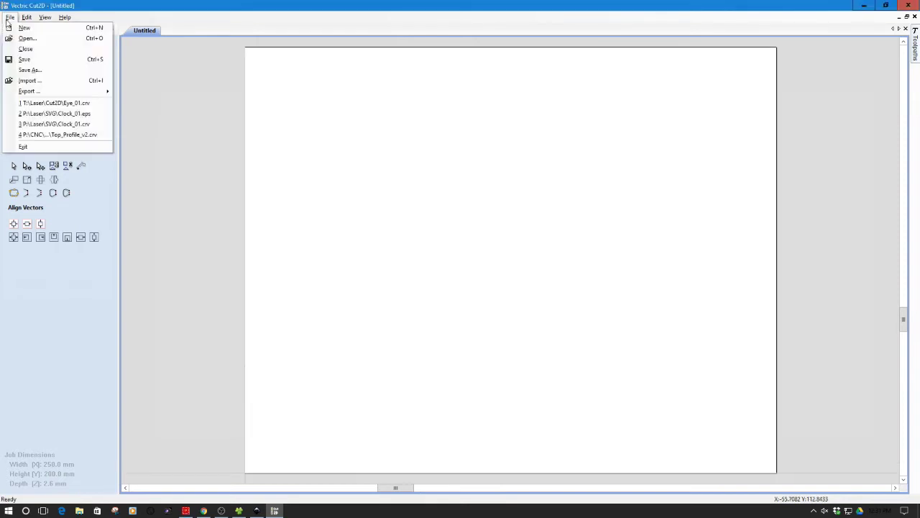
click(28, 80)
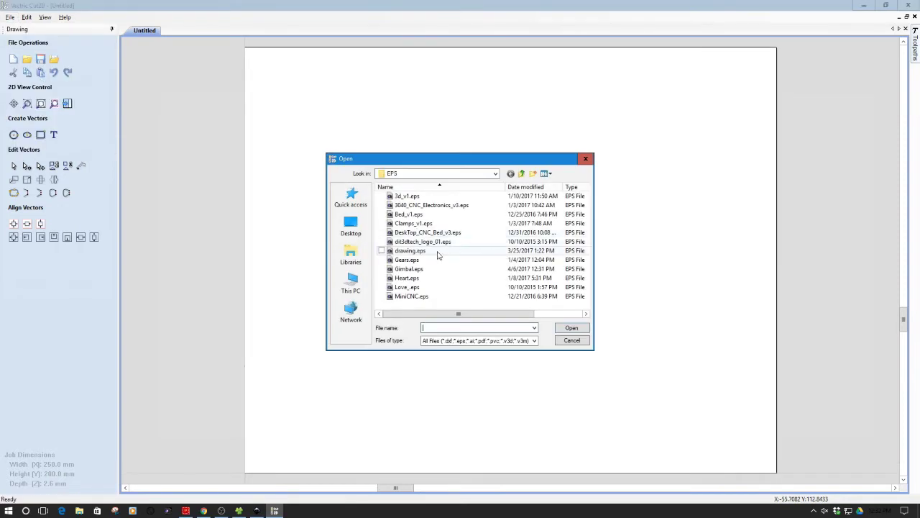
click(407, 269)
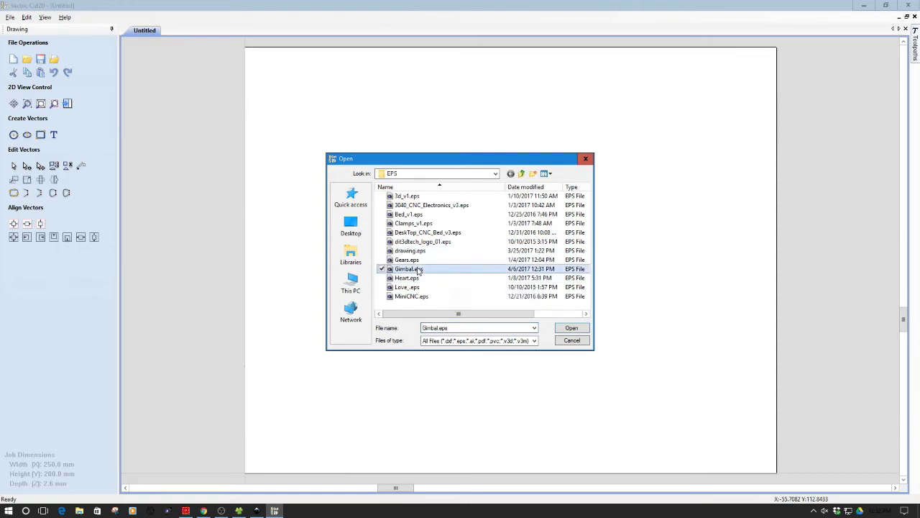
click(579, 329)
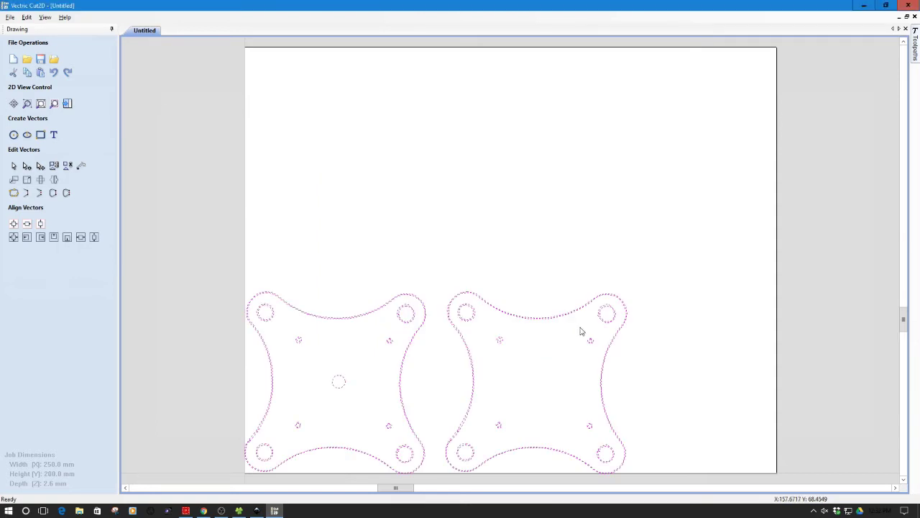
Drag-select both gimbal plate outlines and nudge them slightly right with the arrow key
click(588, 255)
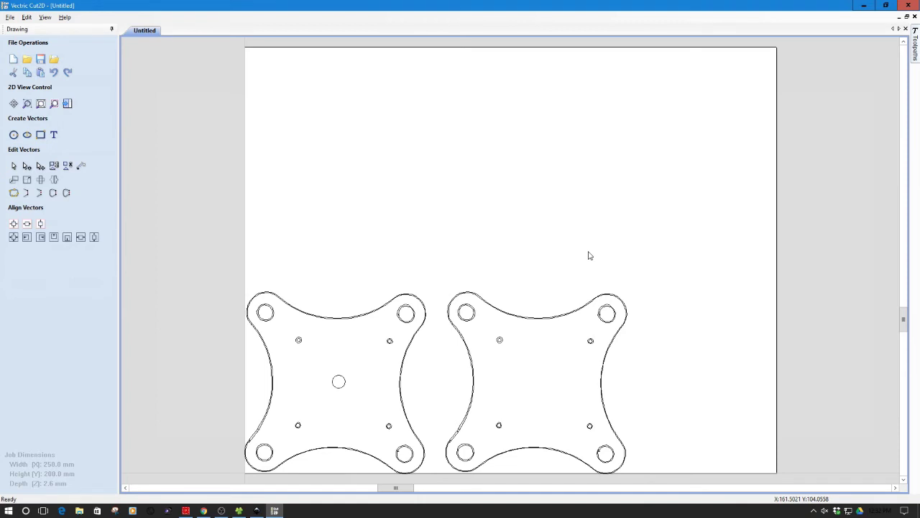
drag(212, 281, 663, 479)
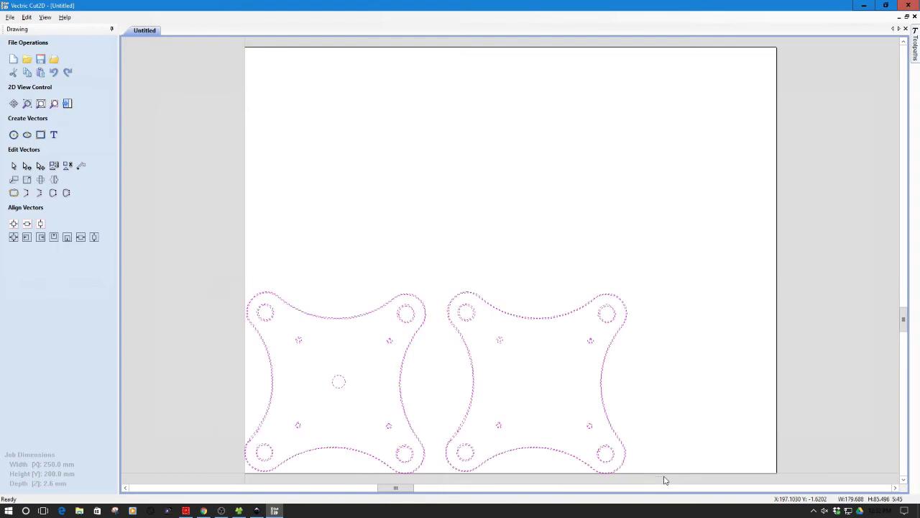
click(537, 306)
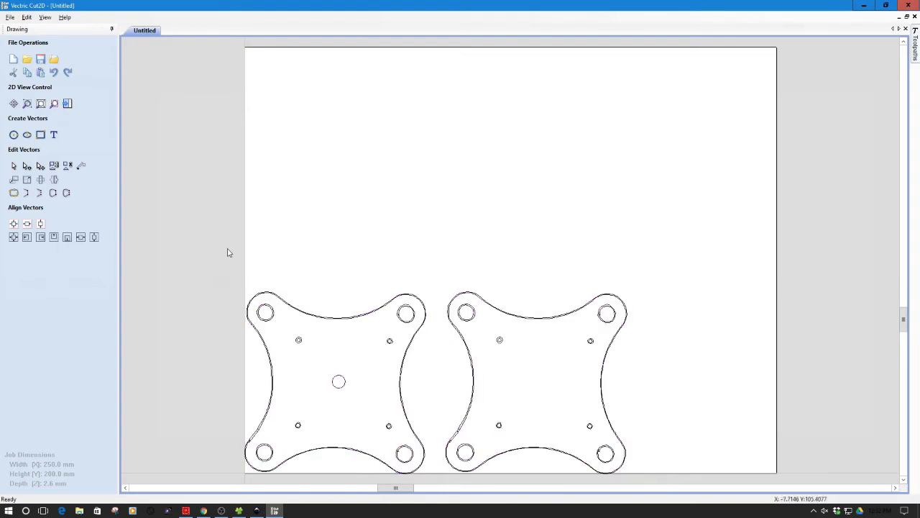
drag(223, 253, 651, 481)
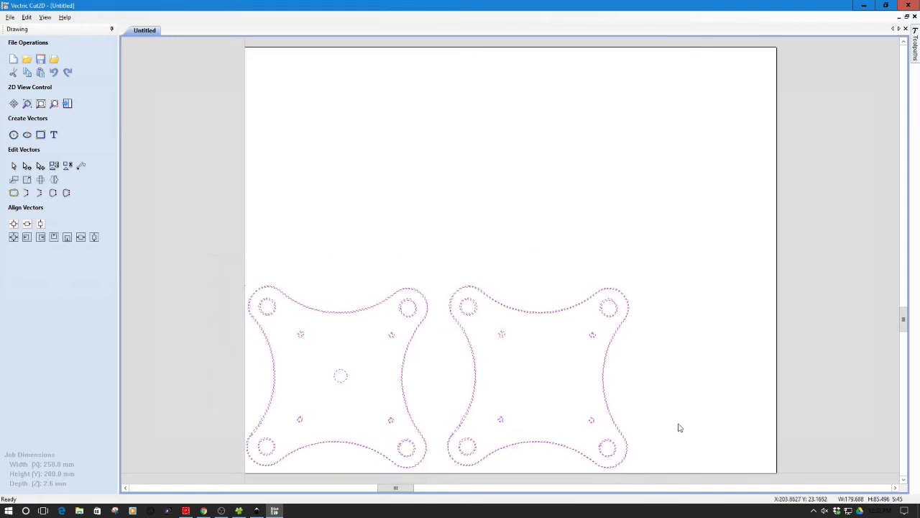
key(Right)
key(Right)
key(Right)
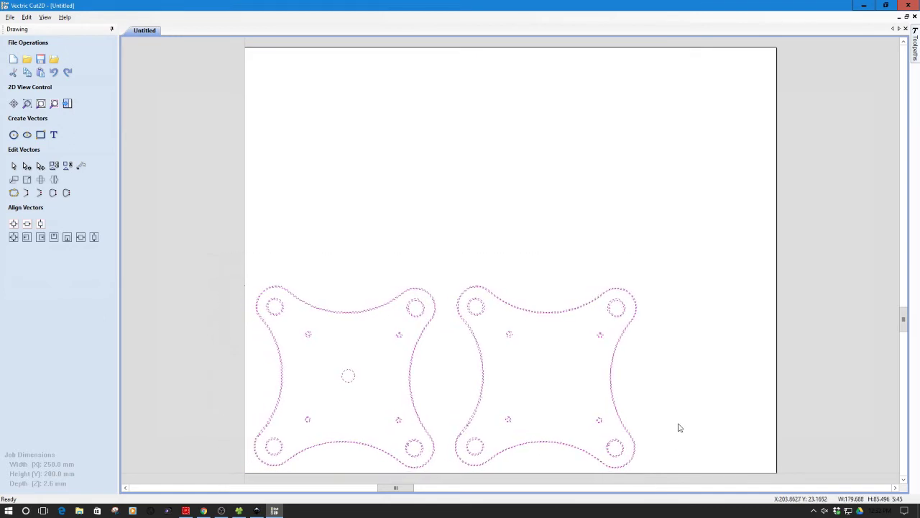
click(224, 257)
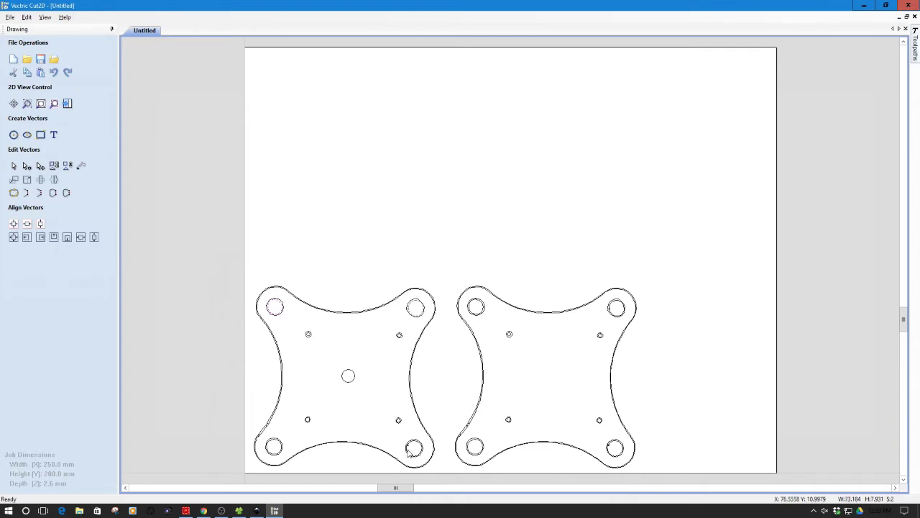
Add the left plate's bottom-right, bottom-left and centre holes to the selection and show the toolpath operations
shift+click(409, 449)
shift+click(279, 444)
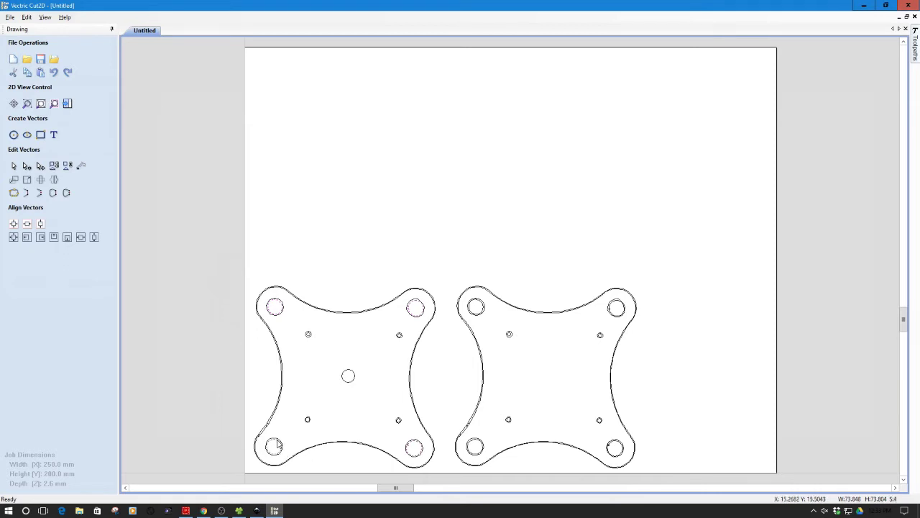
shift+click(347, 380)
click(913, 48)
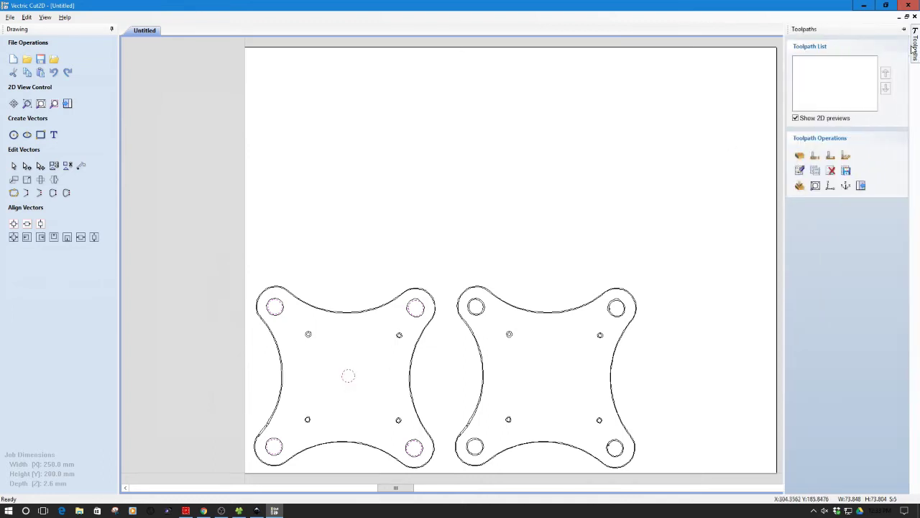
Create and calculate a profile toolpath named Holes1 using the Single Flute (3mm) tool
click(815, 157)
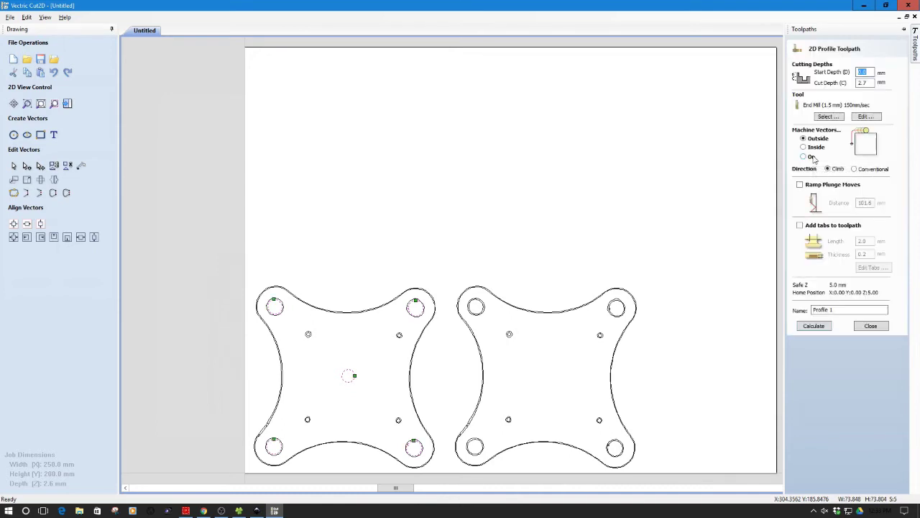
click(828, 117)
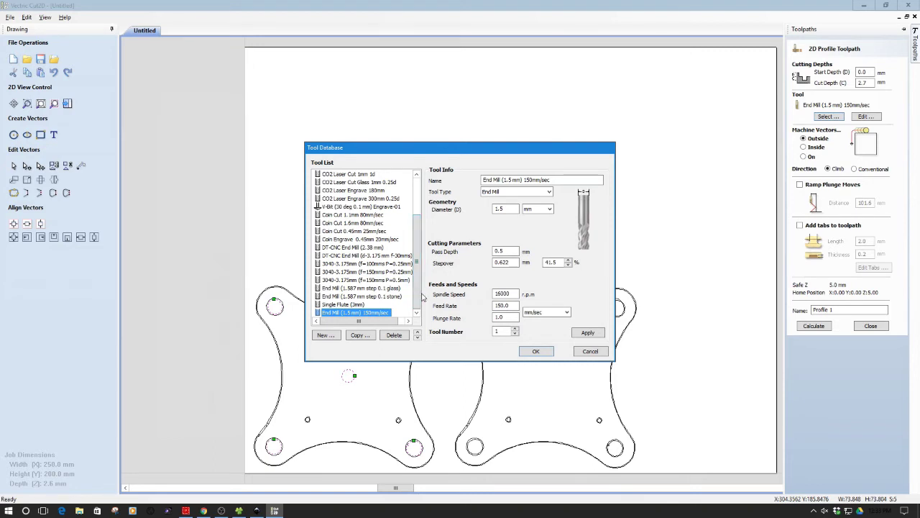
click(368, 306)
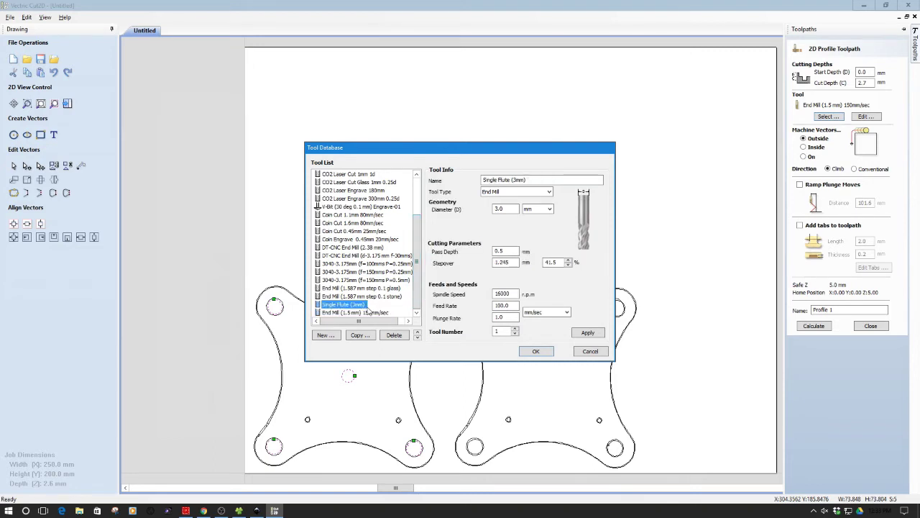
click(535, 351)
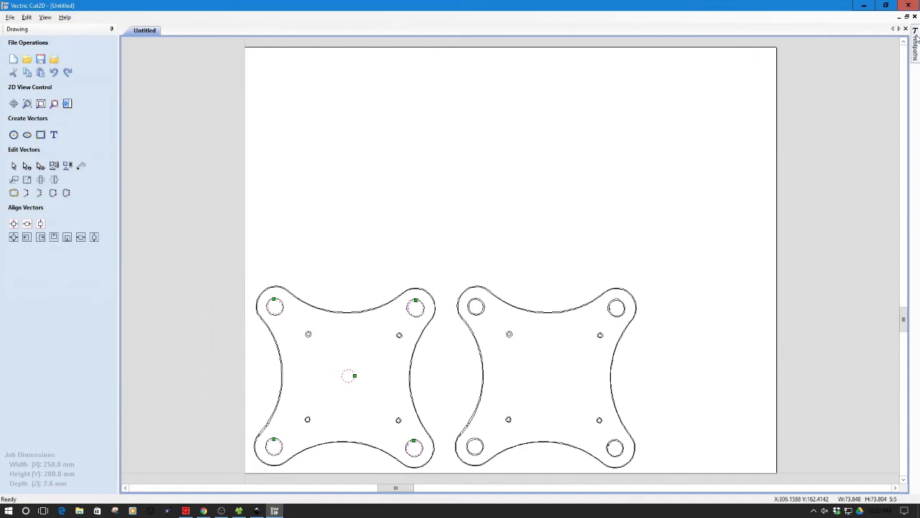
mouse_move(915, 39)
drag(834, 310, 791, 305)
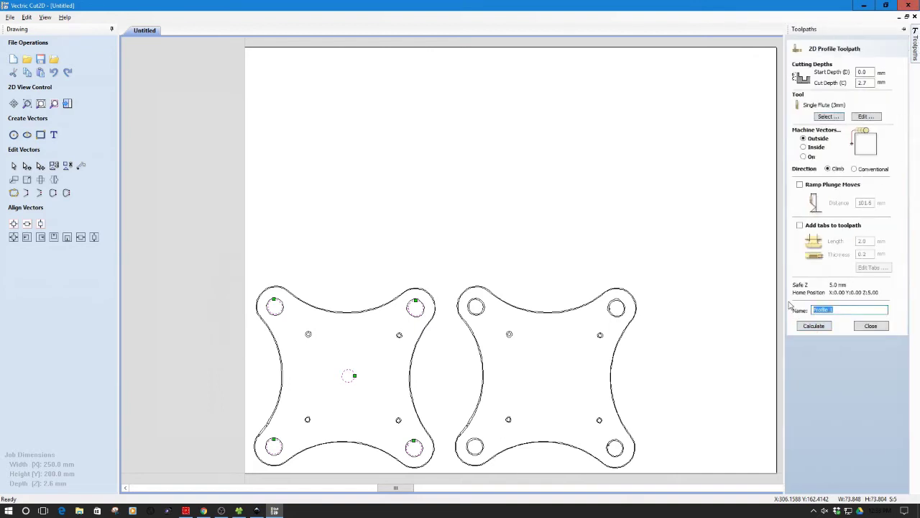
text(Holes1)
click(823, 330)
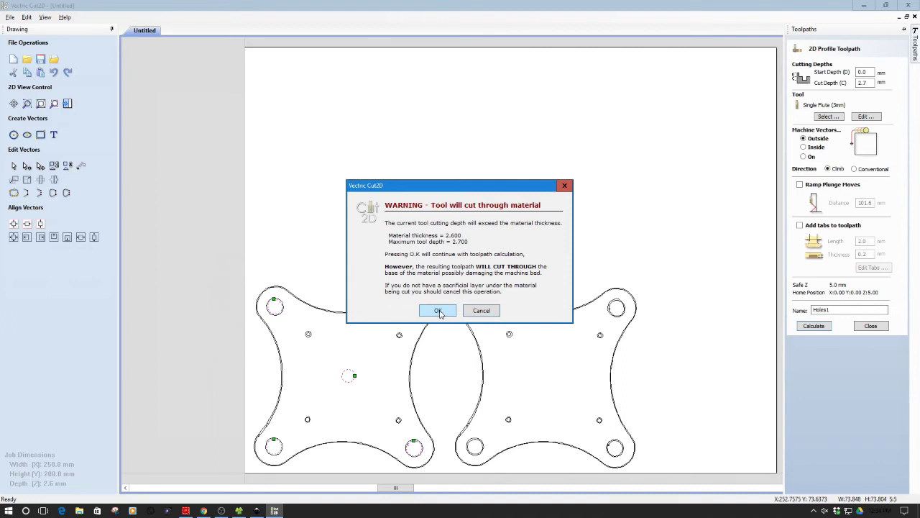
click(440, 312)
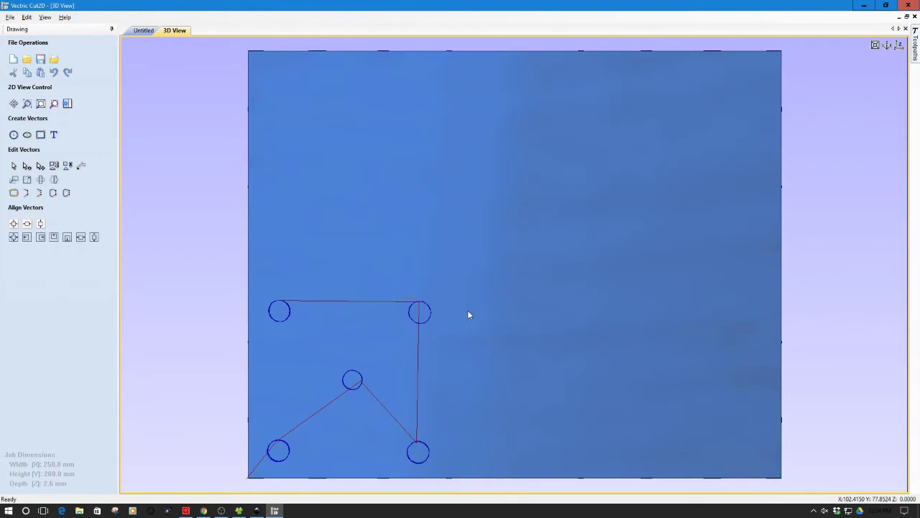
click(144, 32)
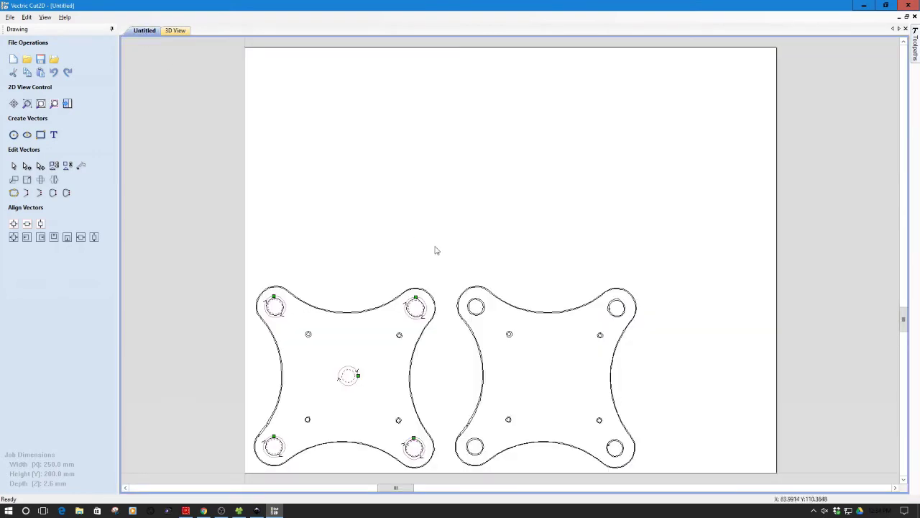
Select the right plate's top-left, top-right and bottom-left large holes
click(475, 305)
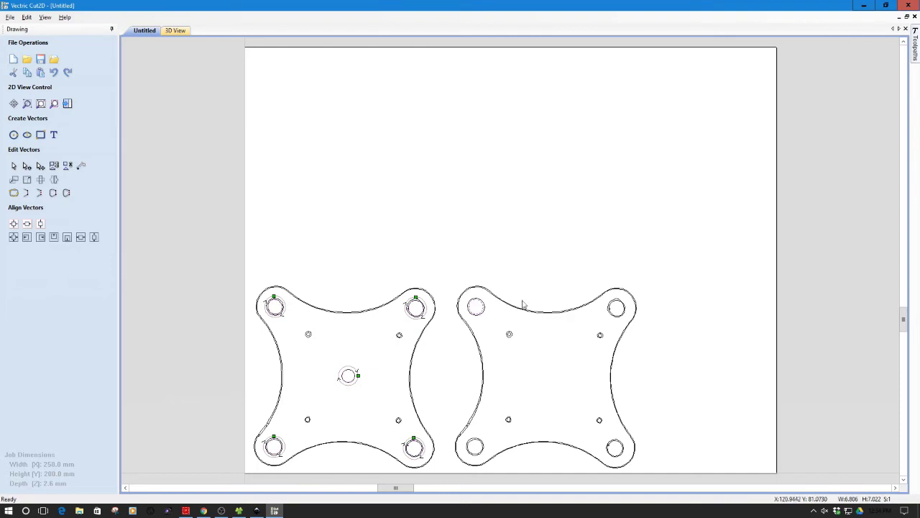
shift+click(613, 310)
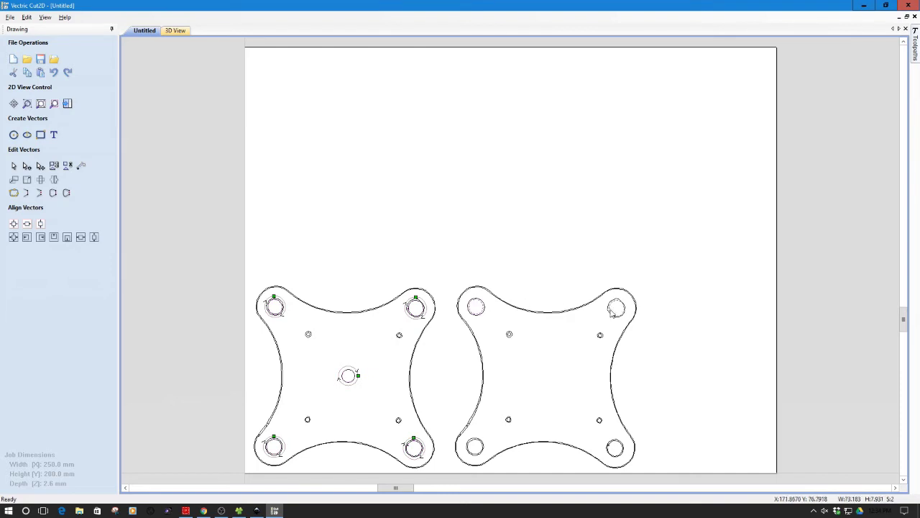
shift+click(472, 445)
click(916, 49)
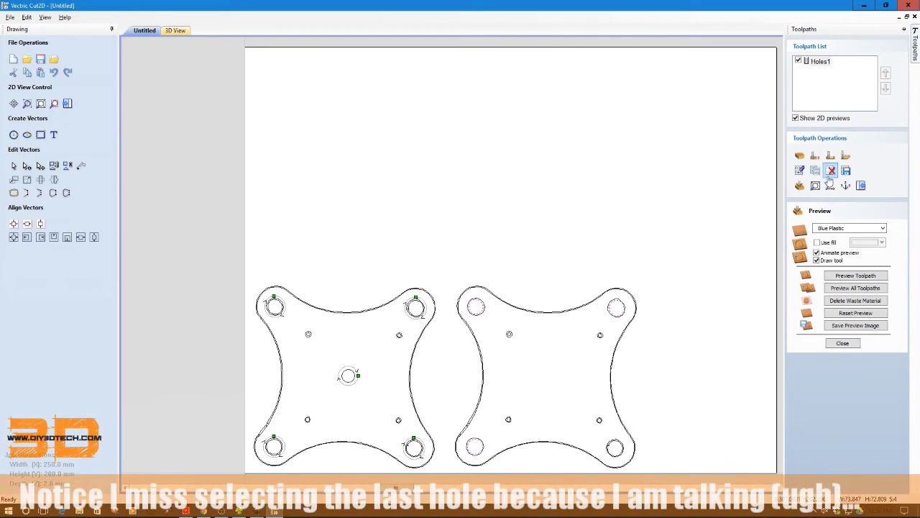
Create and calculate an Inside 2D profile toolpath named Holes 2 for those holes
click(814, 155)
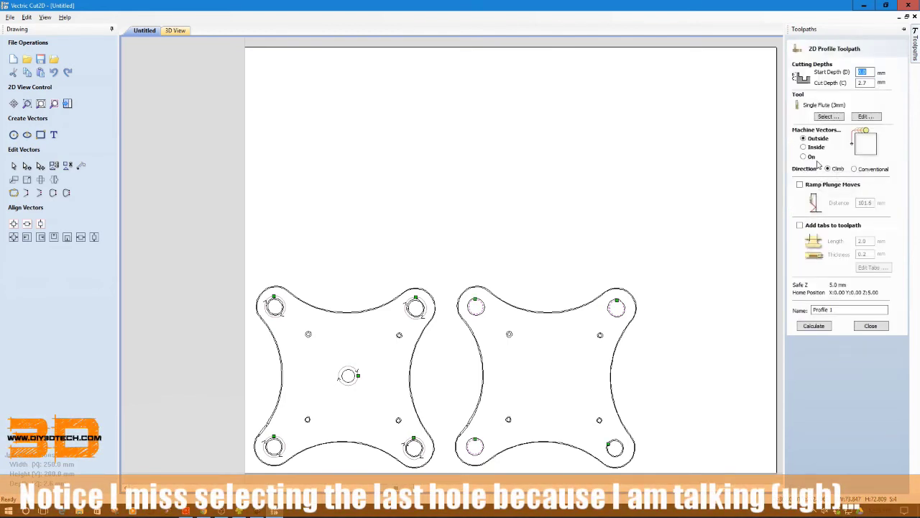
click(804, 148)
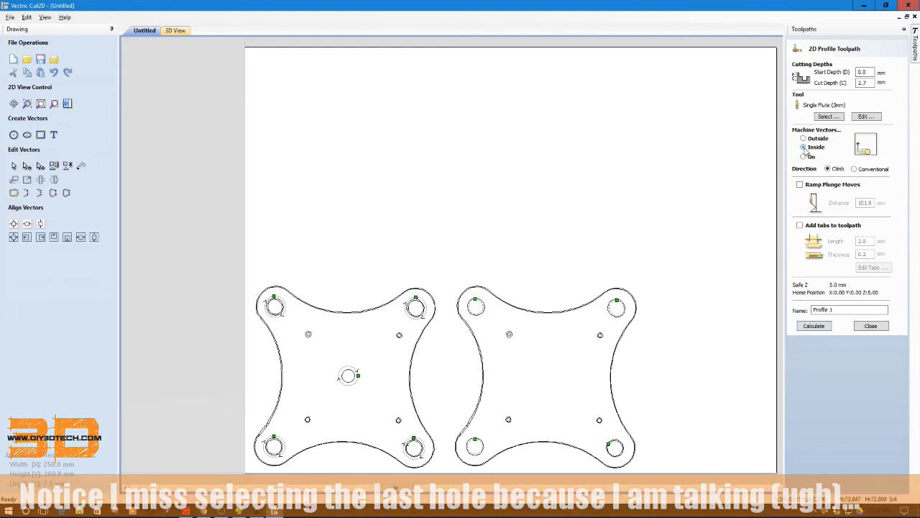
drag(834, 310, 810, 312)
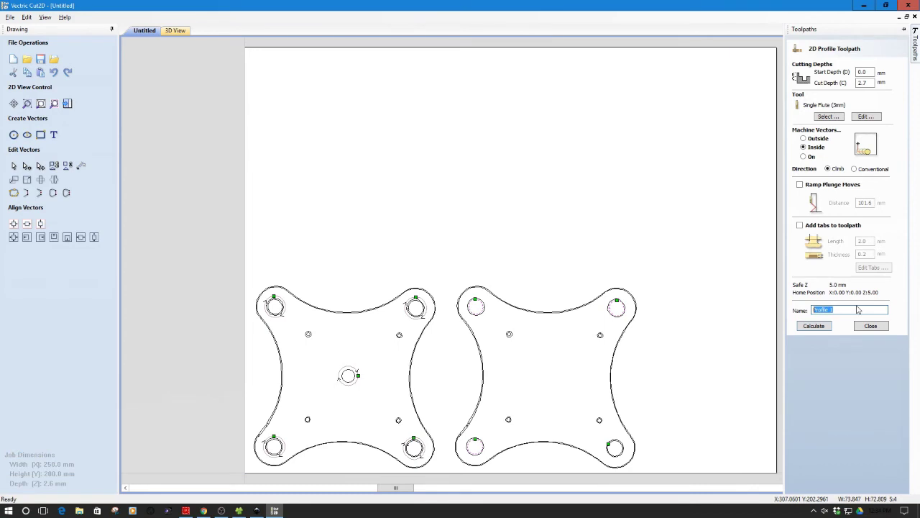
text(Holes 2)
click(816, 328)
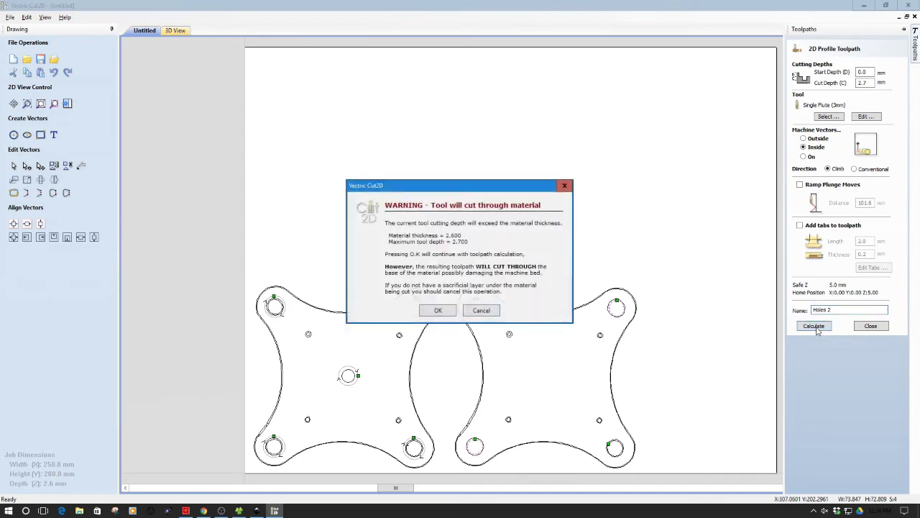
click(428, 314)
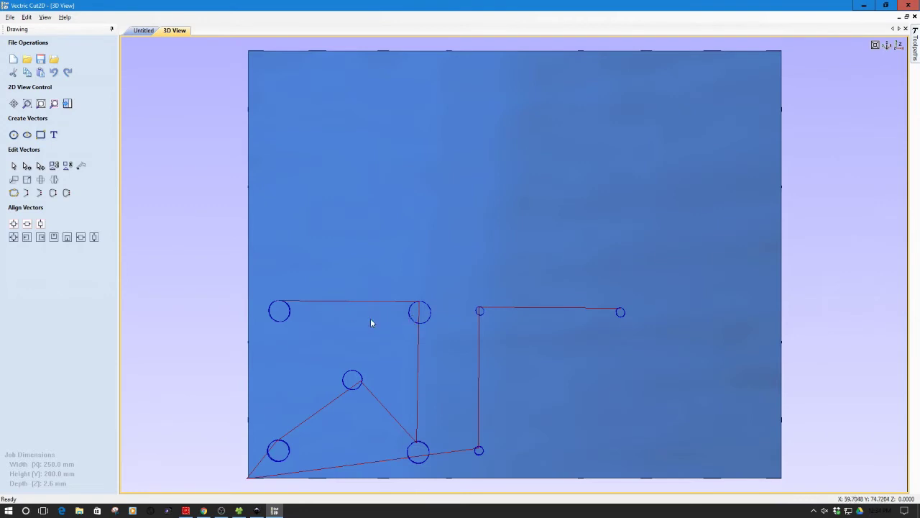
Edit Holes1 to machine on the Inside of the holes and recalculate it
click(144, 30)
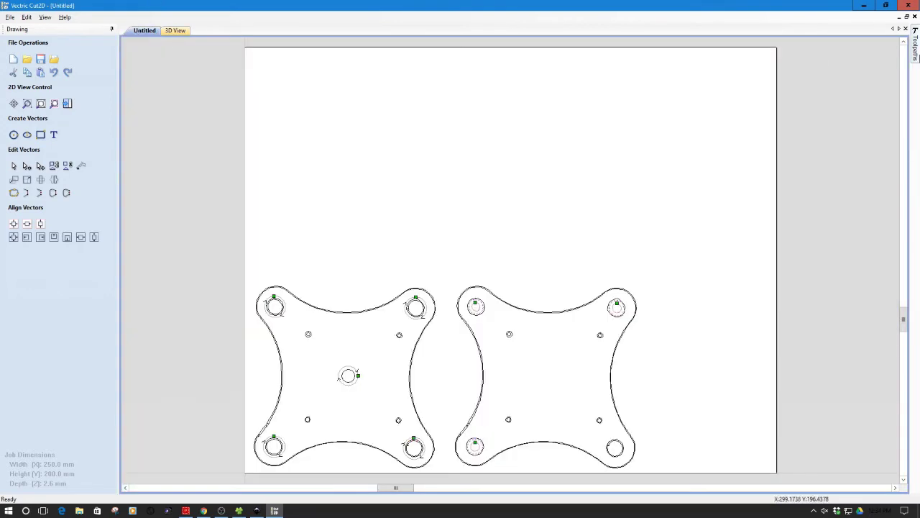
click(915, 57)
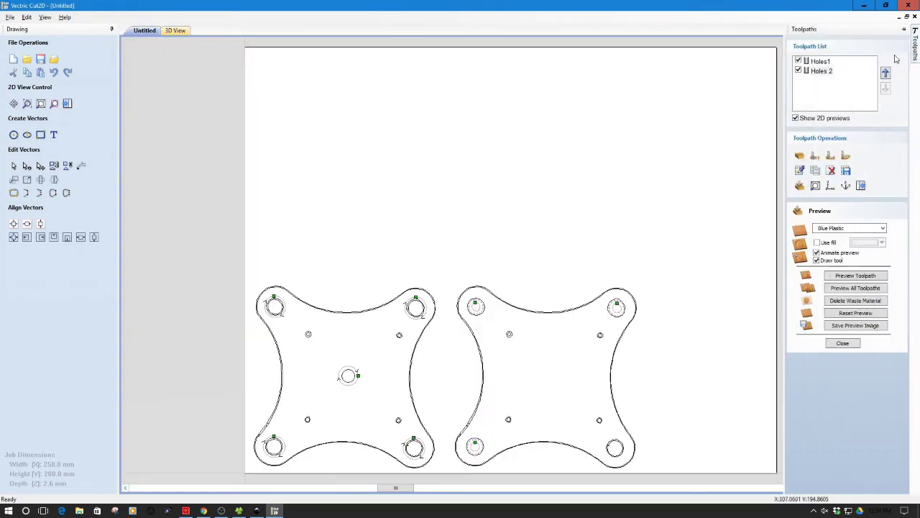
double_click(823, 62)
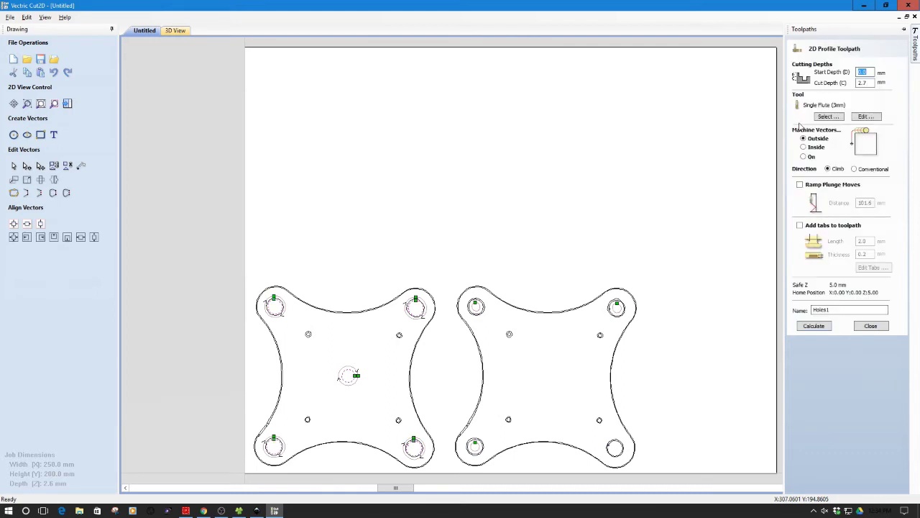
click(804, 147)
click(818, 327)
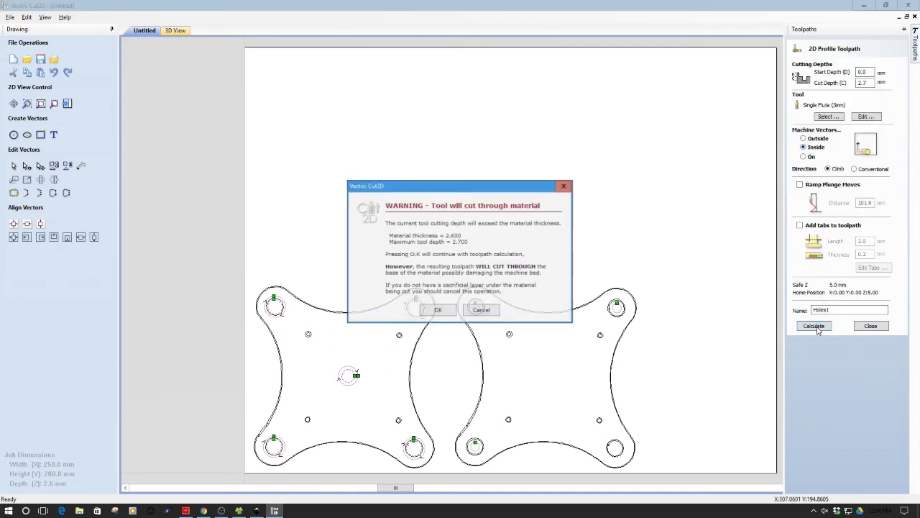
click(442, 311)
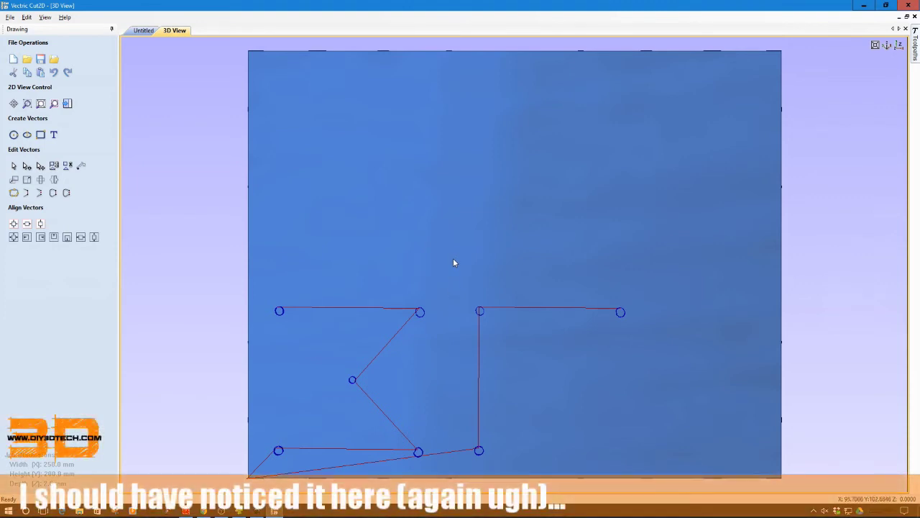
click(143, 30)
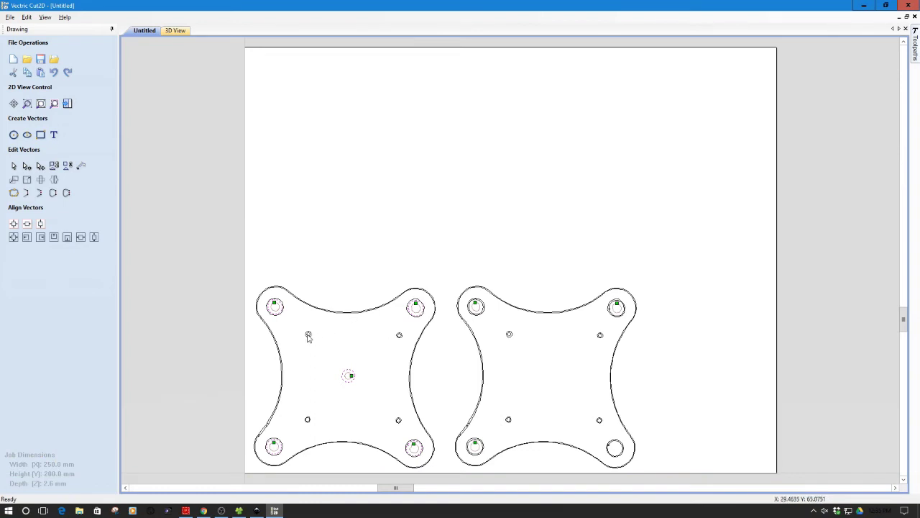
Select the right plate's four small holes and show the list with Holes1 and Holes 2
click(510, 335)
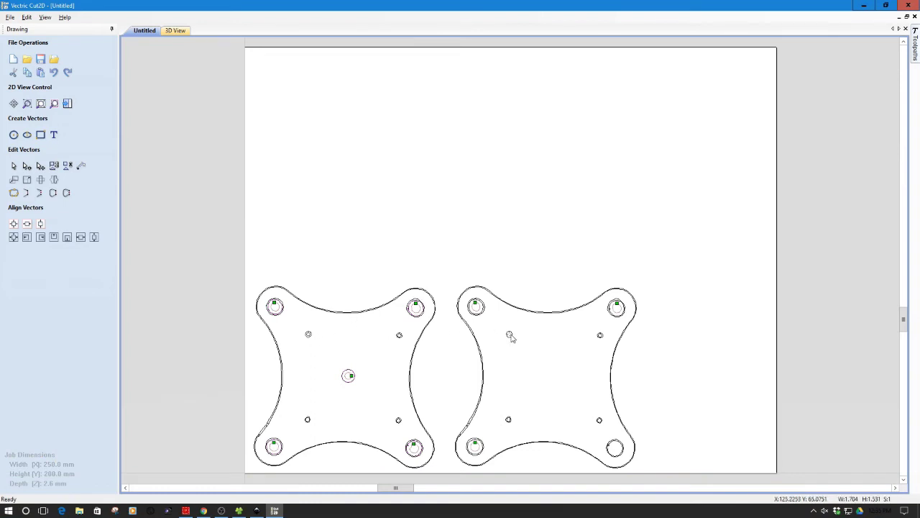
shift+click(601, 336)
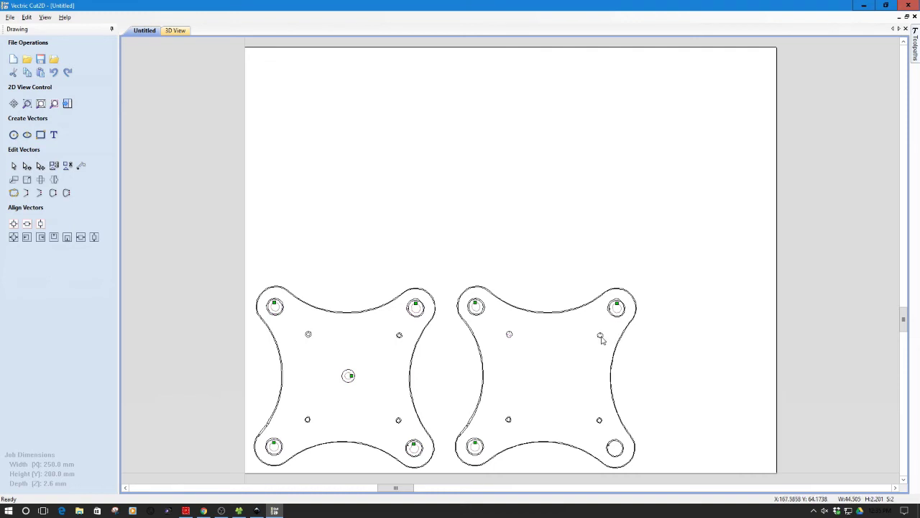
shift+click(509, 422)
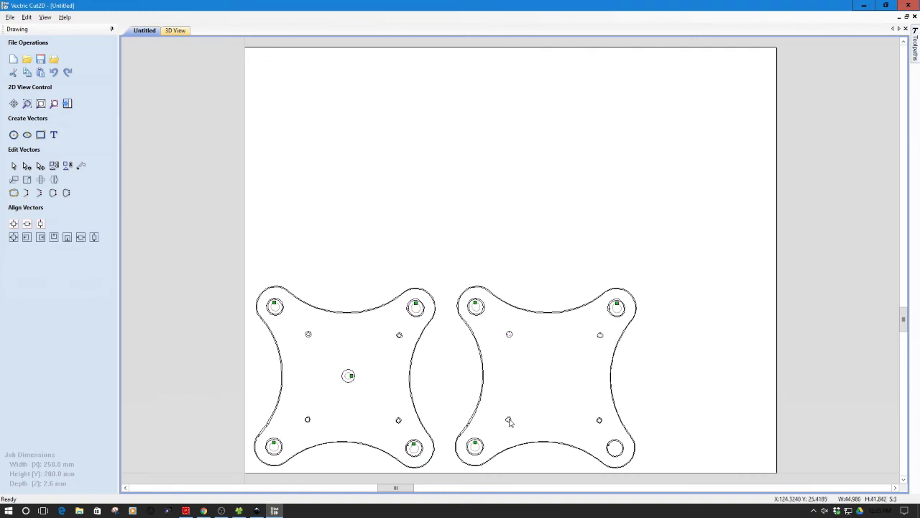
shift+click(599, 422)
click(916, 49)
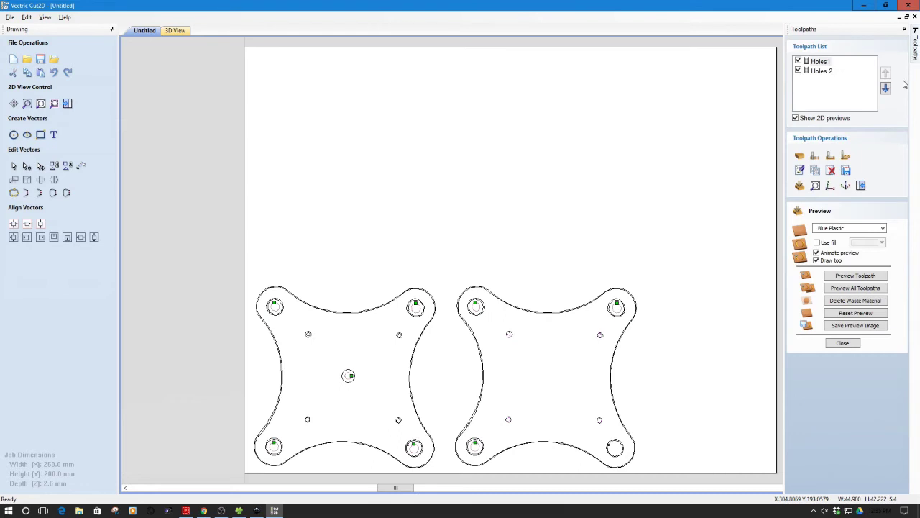
Create and calculate a Drill 1 drilling toolpath, 2.7 mm deep, with the Single Flute (3mm) tool
click(845, 156)
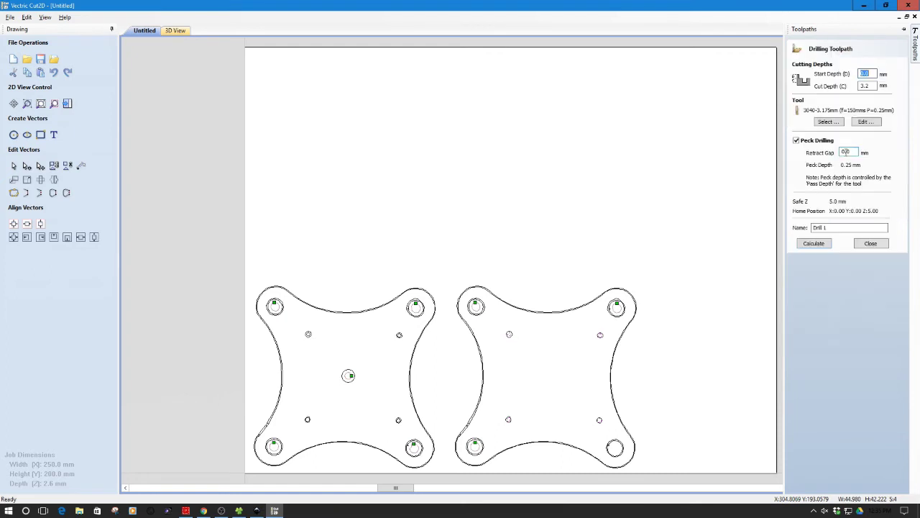
click(862, 86)
text(2.7)
click(825, 122)
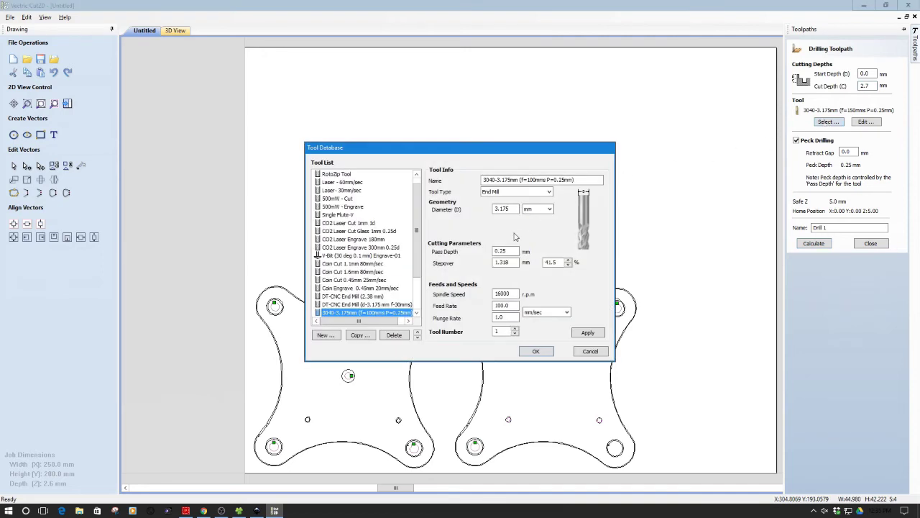
scroll(415, 287, down, 2)
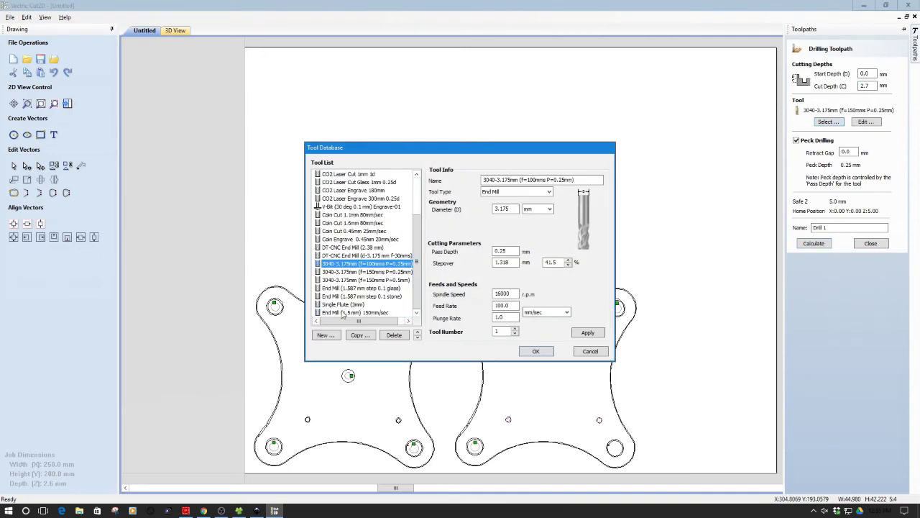
click(343, 305)
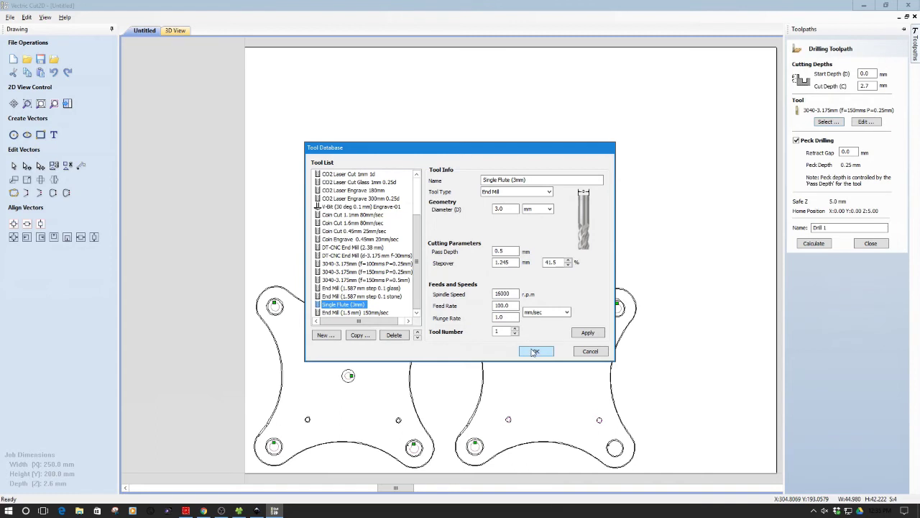
click(535, 352)
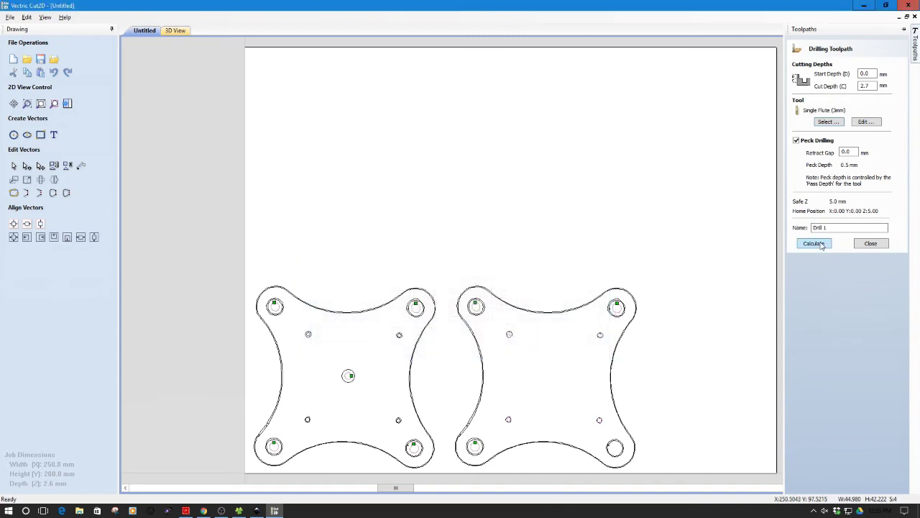
click(821, 245)
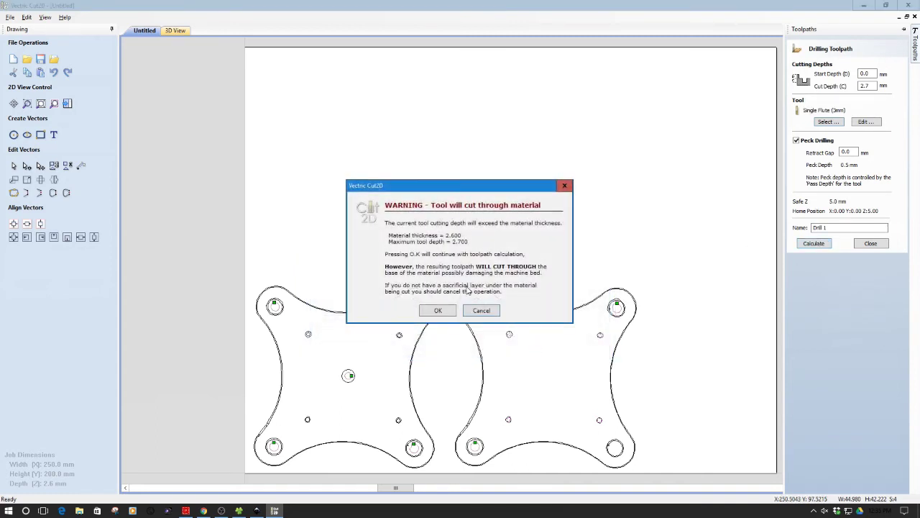
click(438, 311)
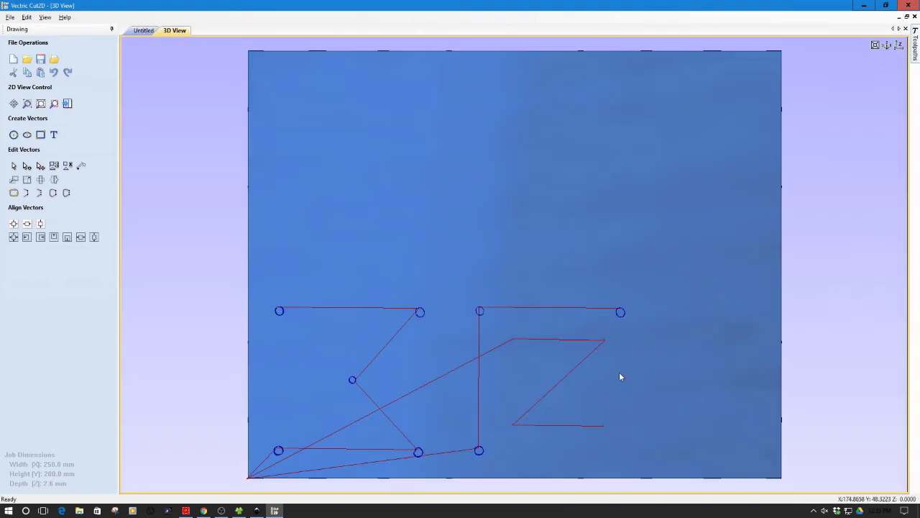
click(143, 30)
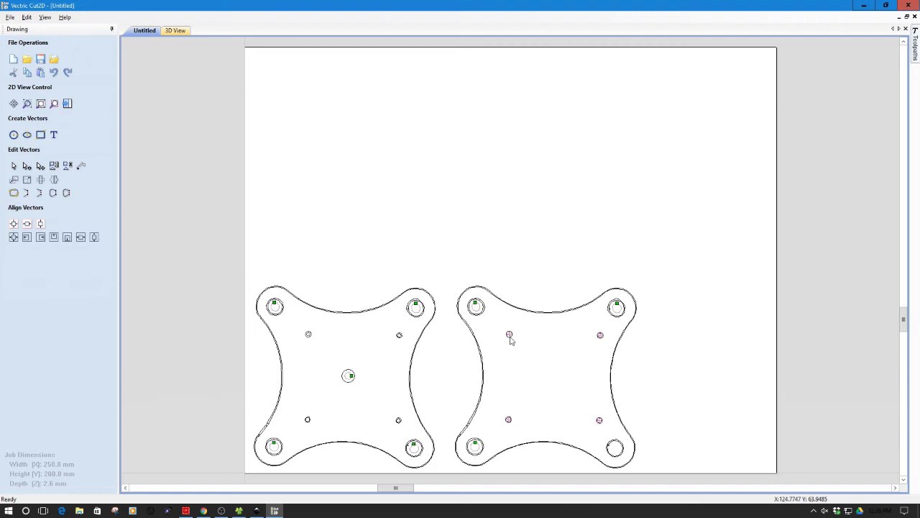
Select the right plate's outer outline
click(483, 372)
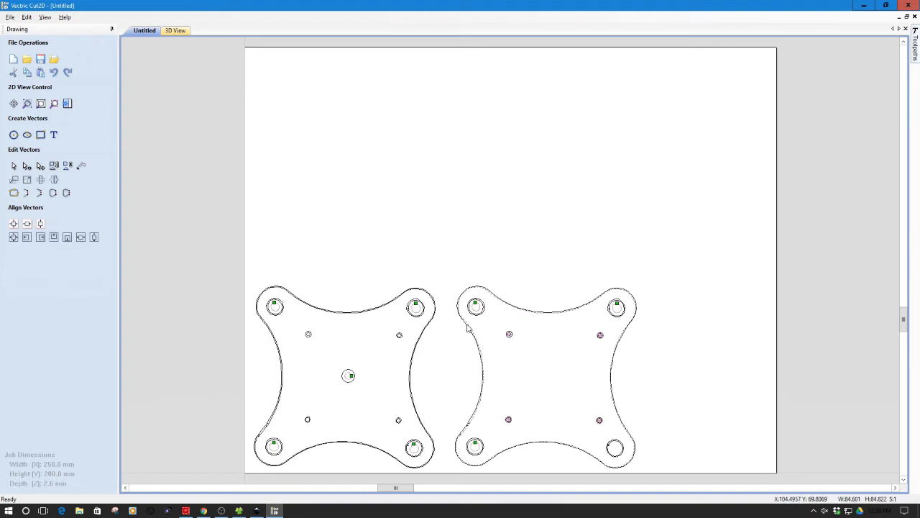
click(467, 325)
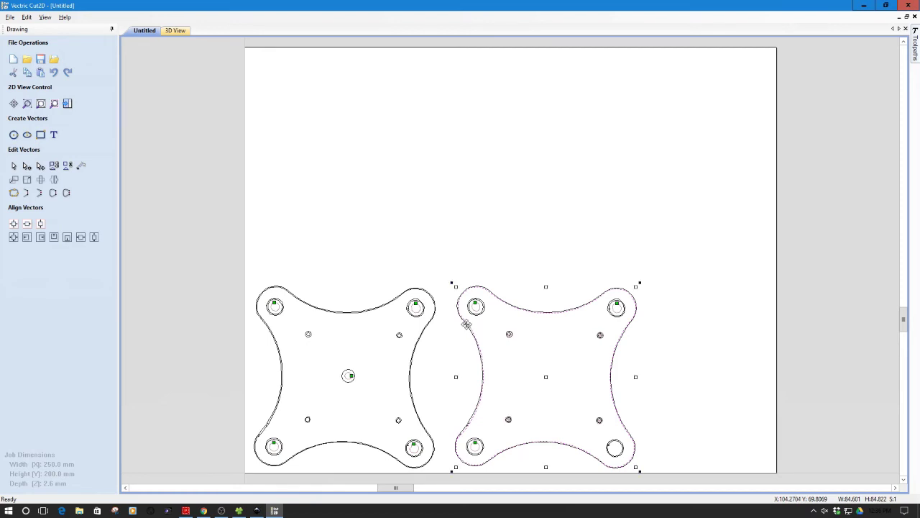
click(488, 241)
scroll(462, 307, up, 2)
scroll(460, 308, up, 1)
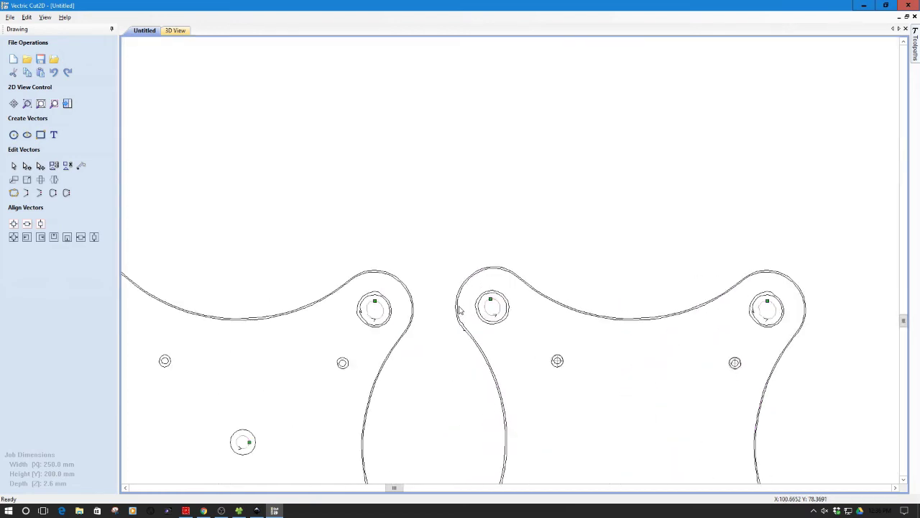
click(458, 295)
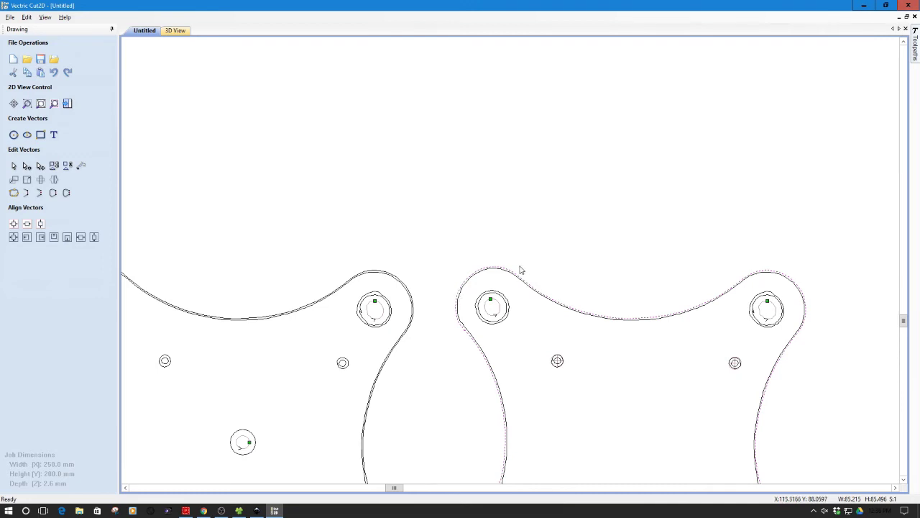
scroll(520, 271, down, 3)
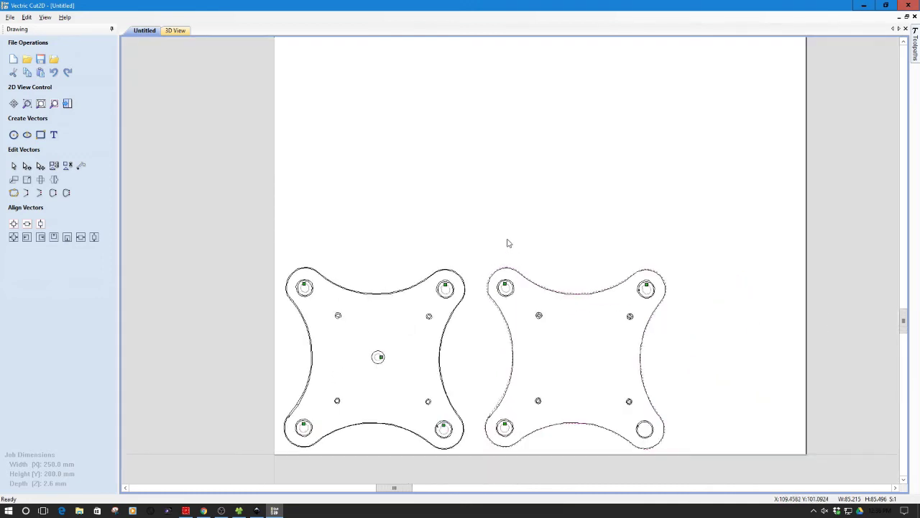
Start a profile toolpath for the outline, name it Cutout 1, and calculate it
click(915, 49)
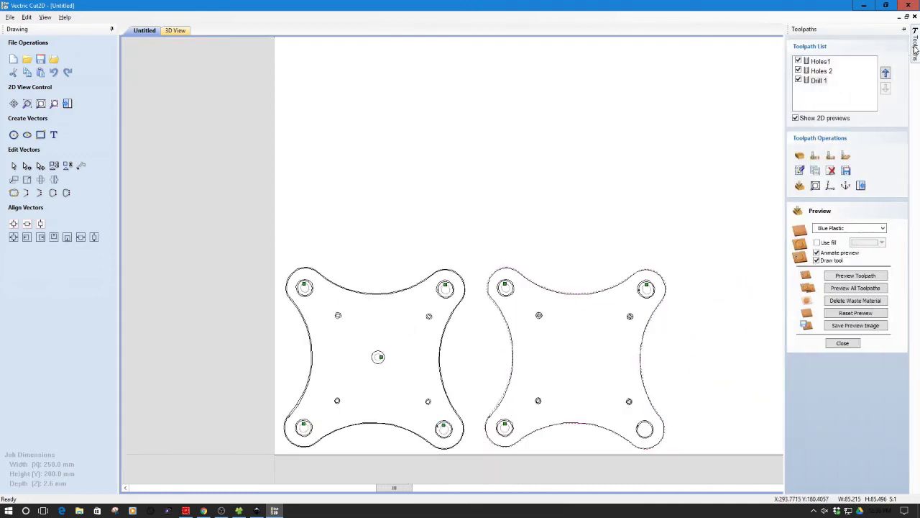
click(816, 156)
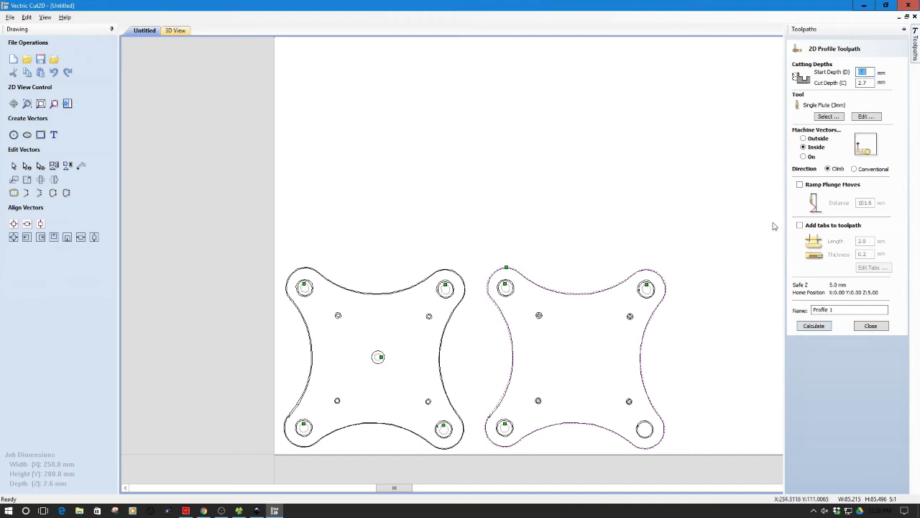
drag(849, 309, 809, 314)
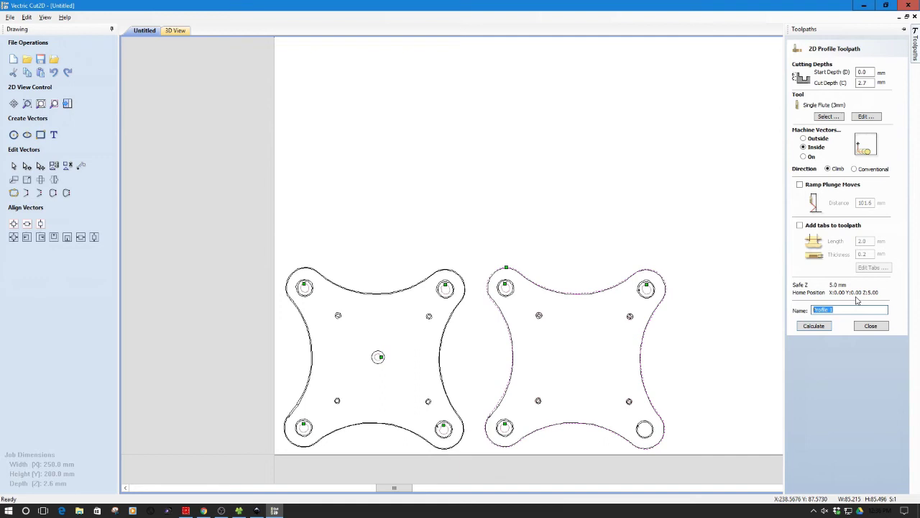
text(Cutout 1)
click(815, 327)
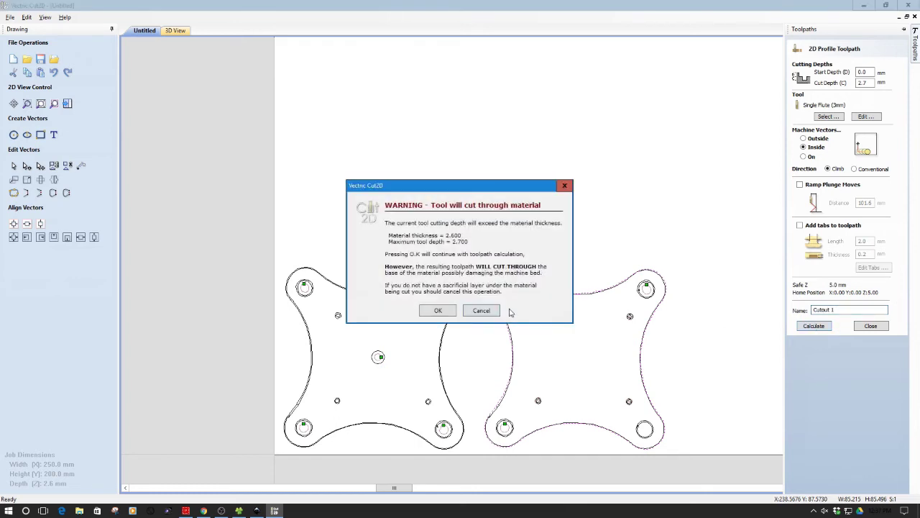
Accept the Cutout 1 cut-through warning, then select the left plate's outer outline in 2D
click(437, 311)
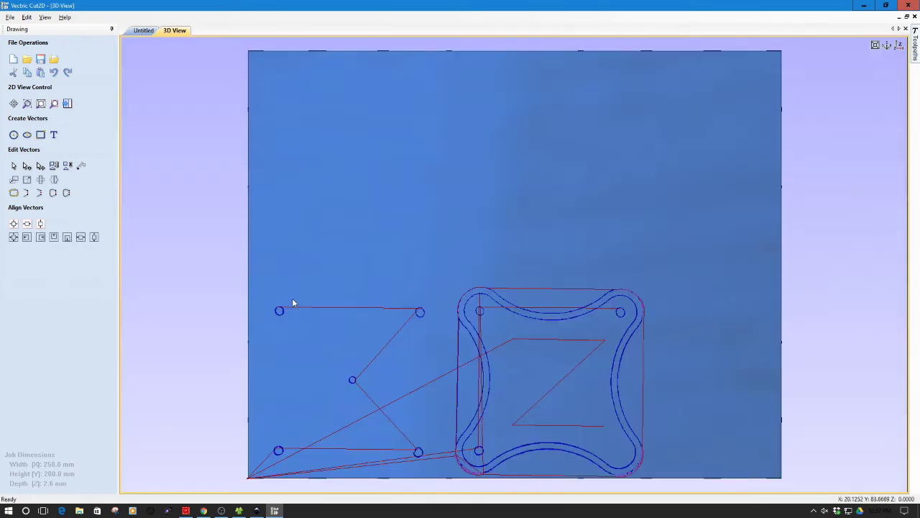
click(142, 31)
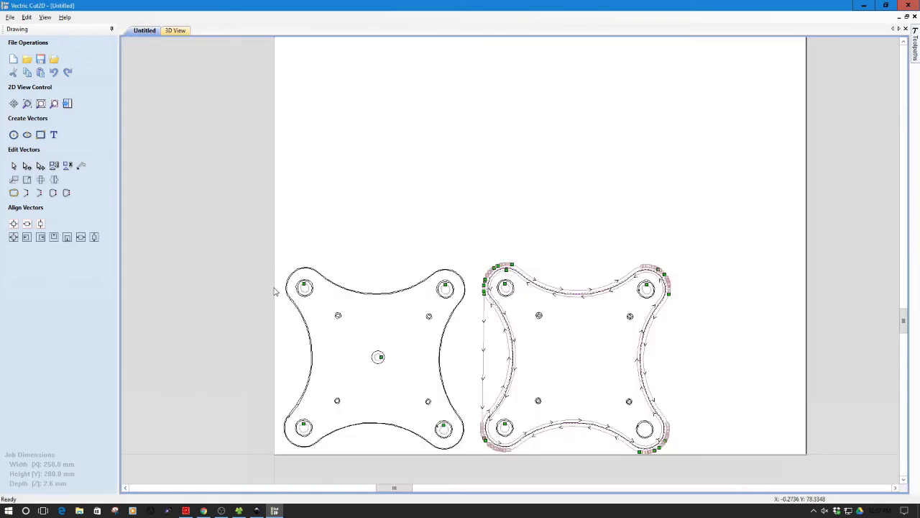
scroll(277, 288, up, 3)
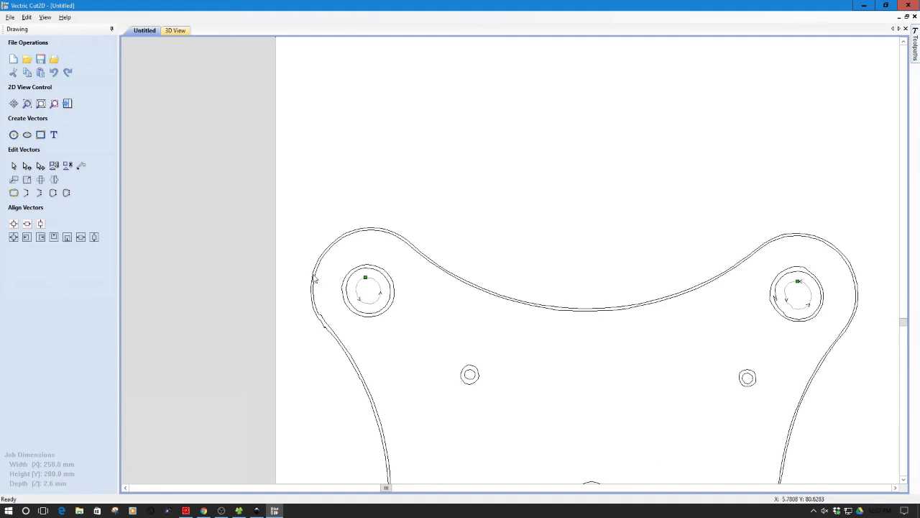
click(315, 279)
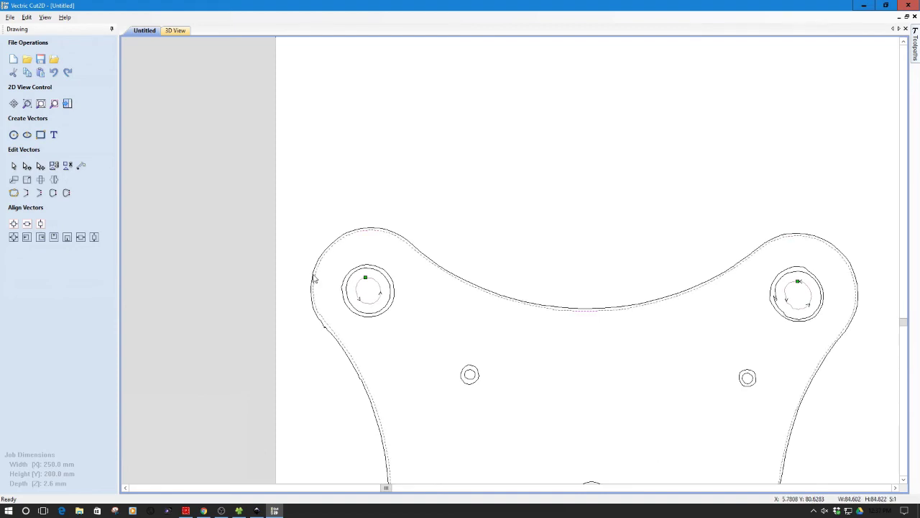
key(Escape)
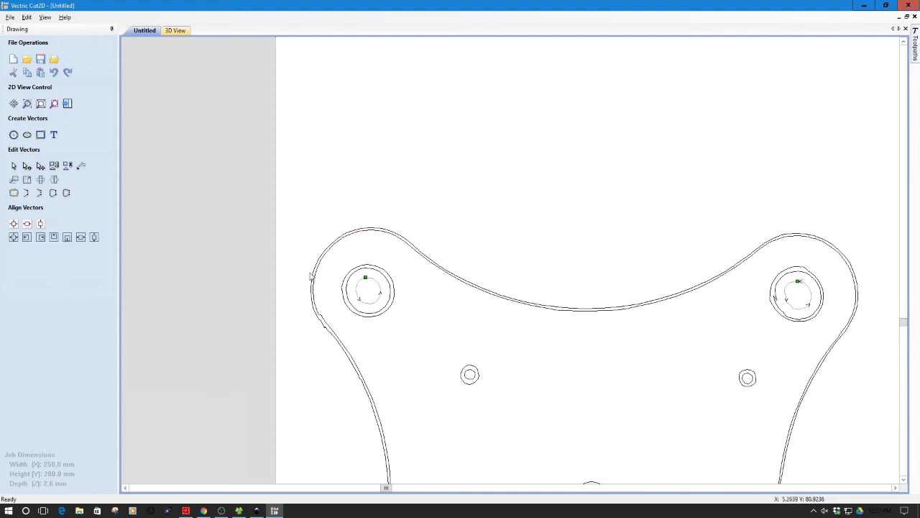
click(311, 276)
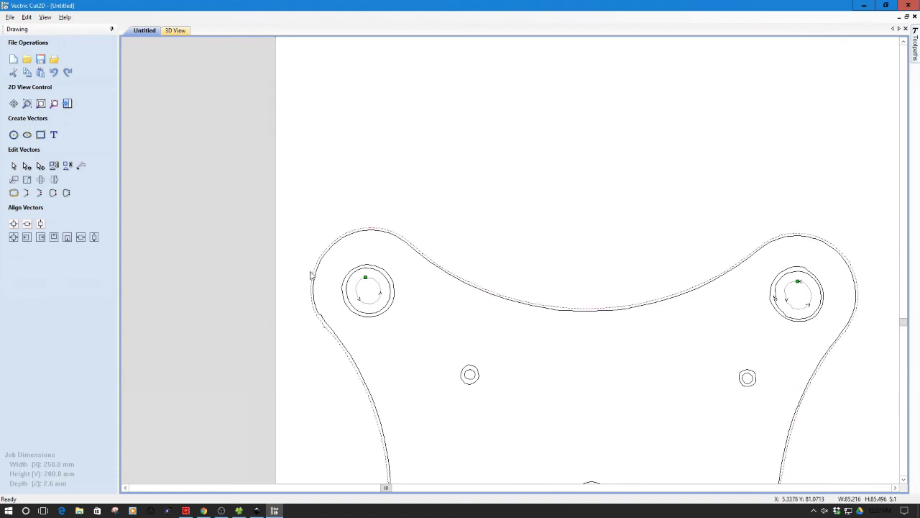
Create and calculate an Outside profile toolpath named Cutout 2 around the left plate
click(915, 51)
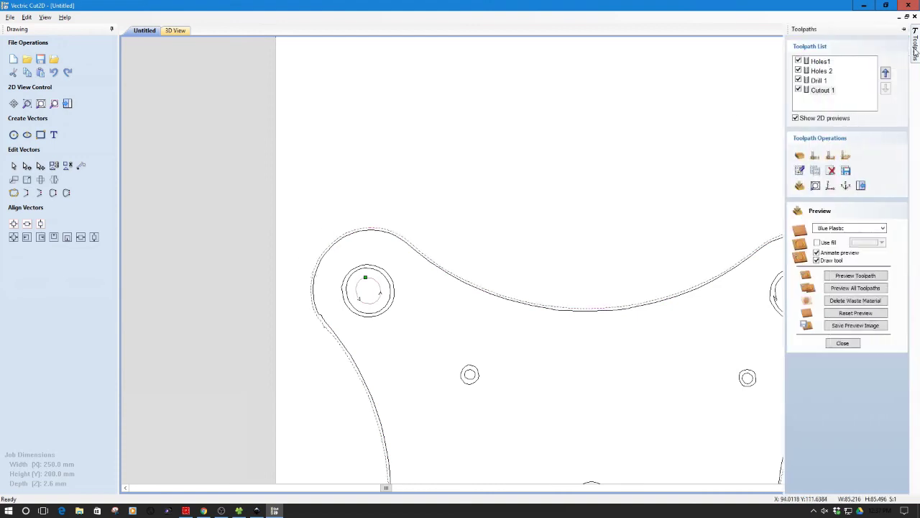
click(816, 156)
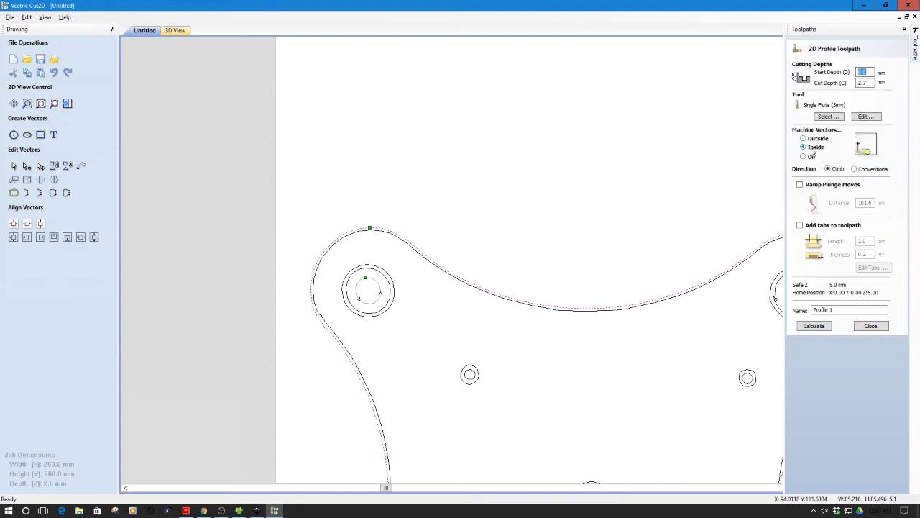
click(804, 138)
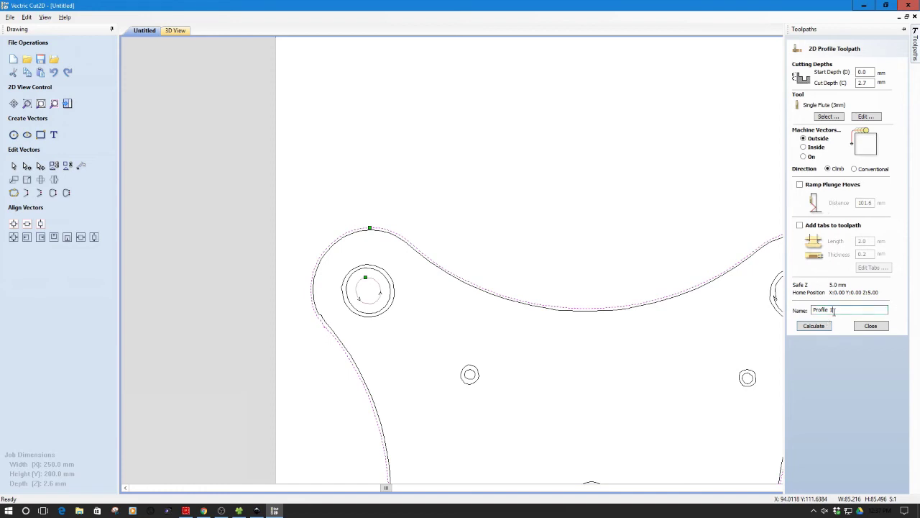
drag(832, 310, 811, 311)
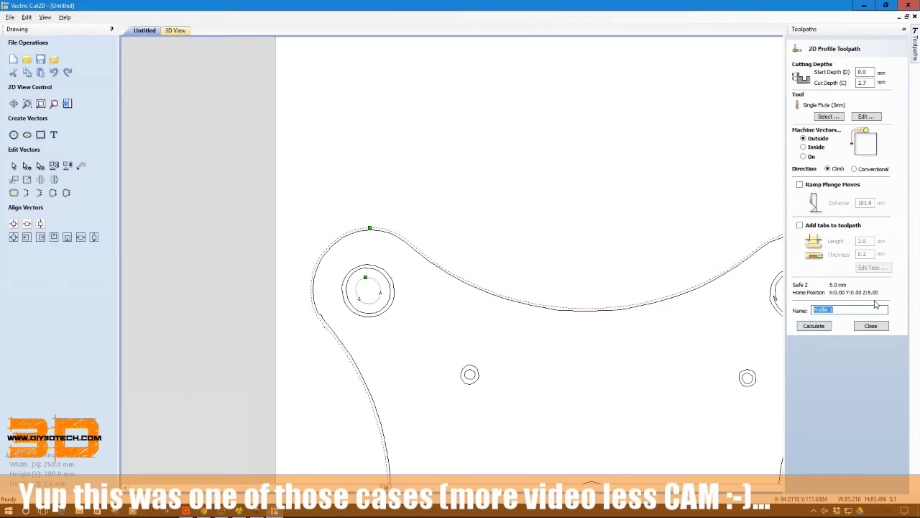
text(Cut)
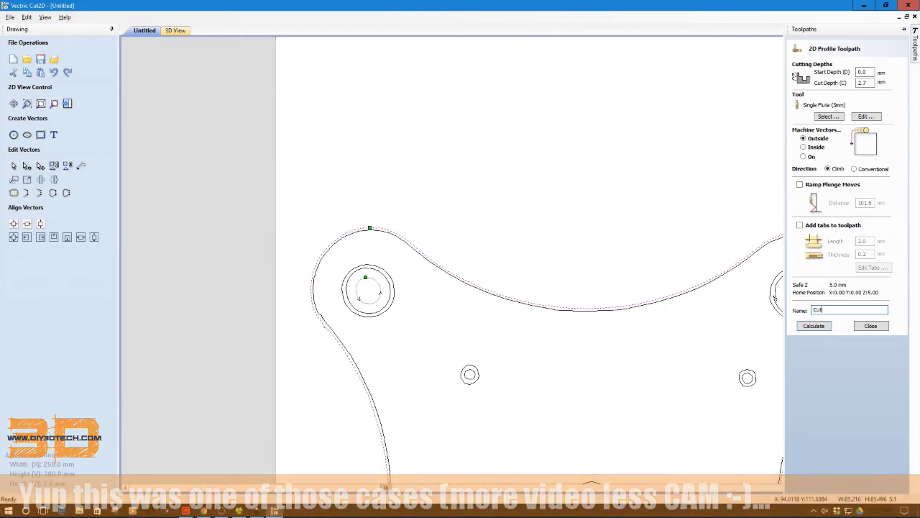
text(out 2)
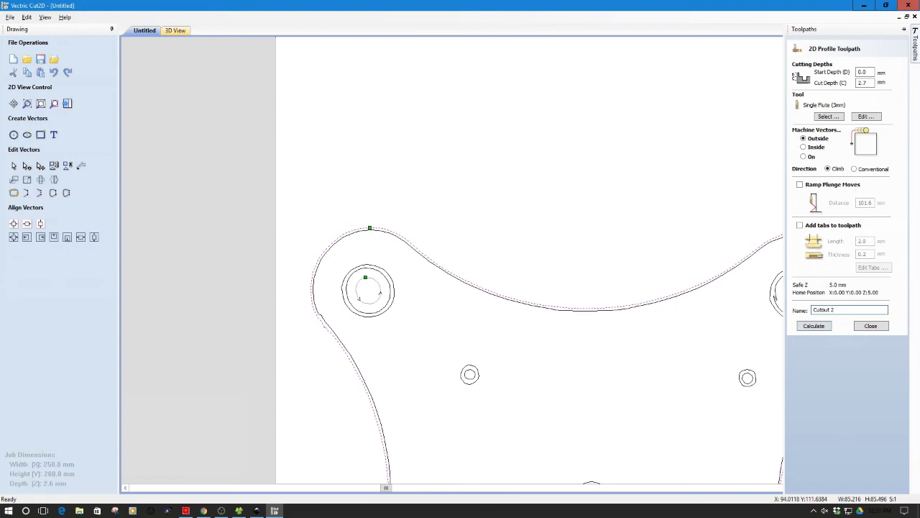
click(818, 329)
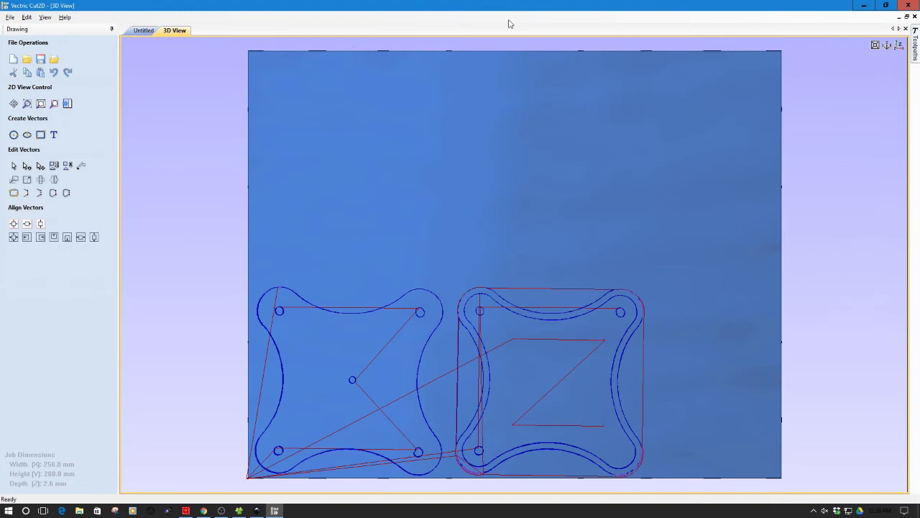
Select Cutout 1 in the Toolpath List
mouse_move(917, 43)
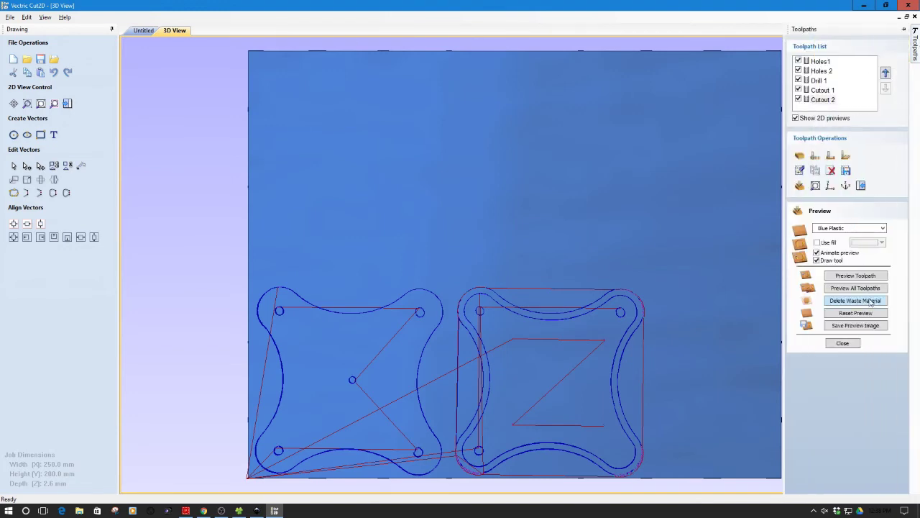
click(820, 90)
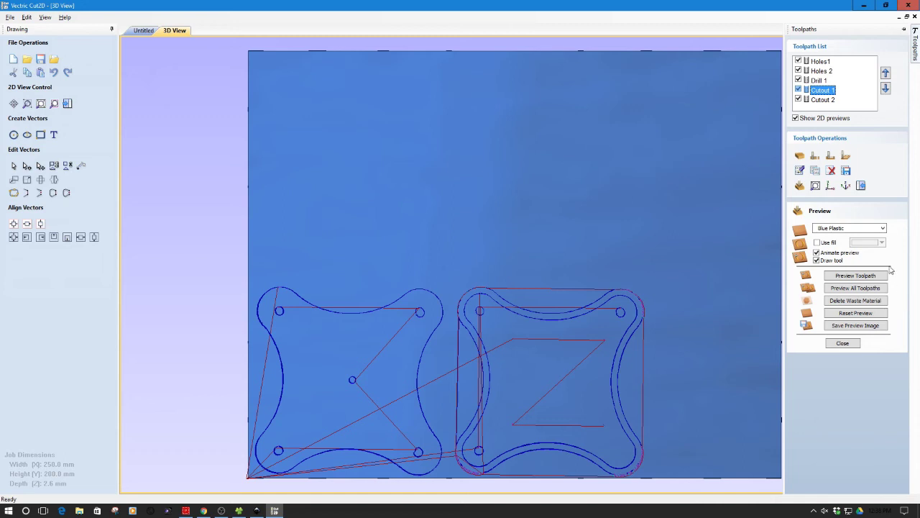
Set Cutout 1 to machine Outside the vectors, recalculate it and accept the cut-through warning
double_click(824, 91)
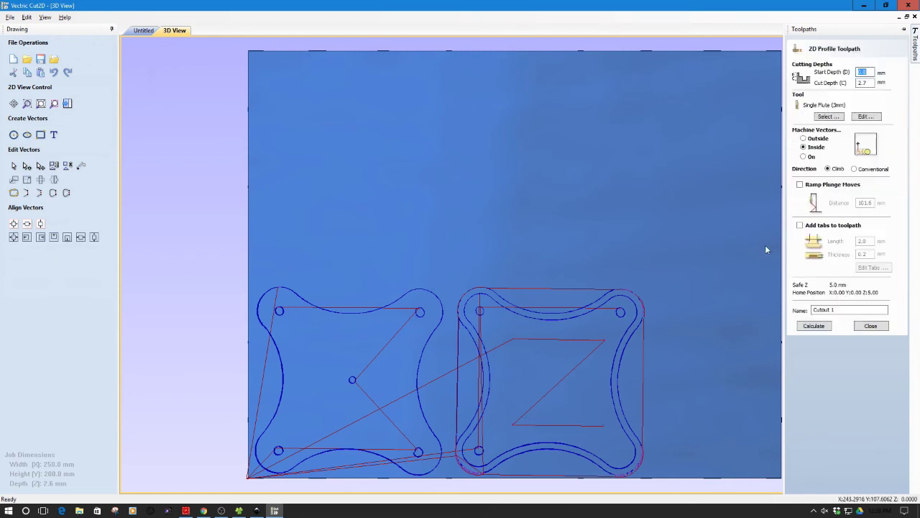
click(806, 140)
click(805, 139)
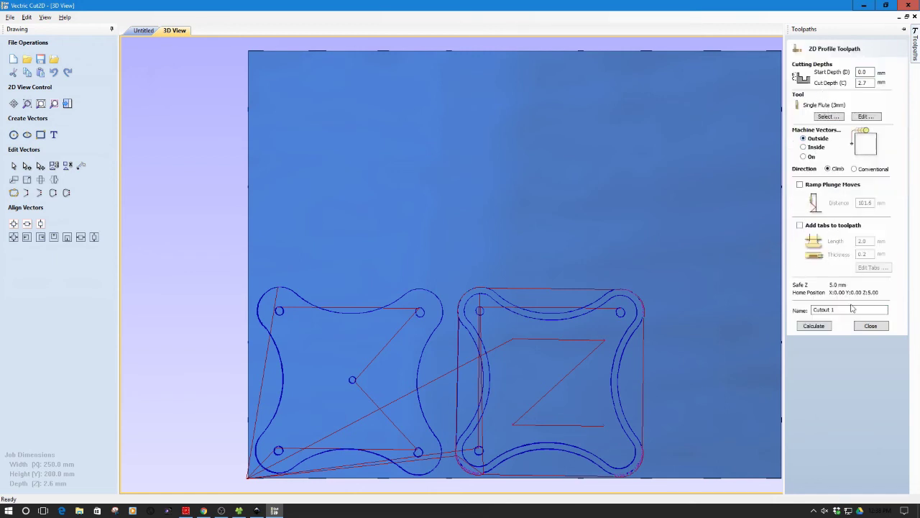
click(818, 327)
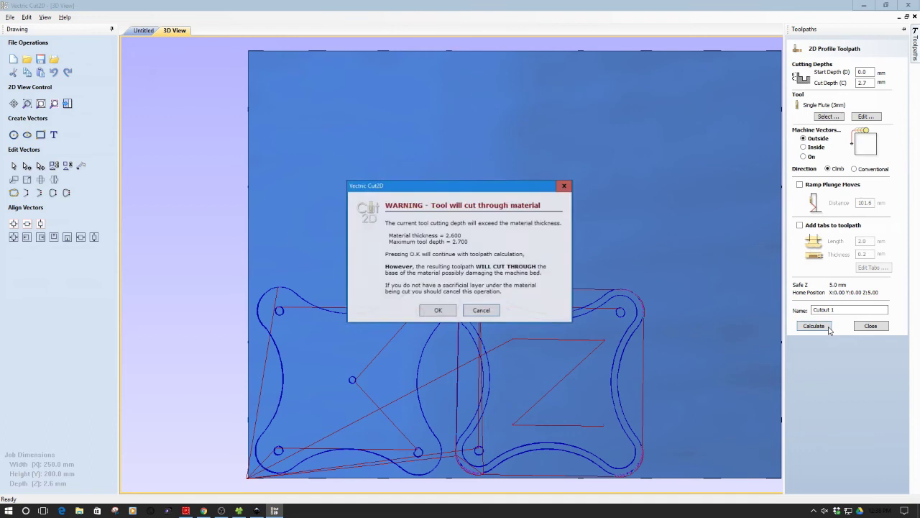
click(438, 312)
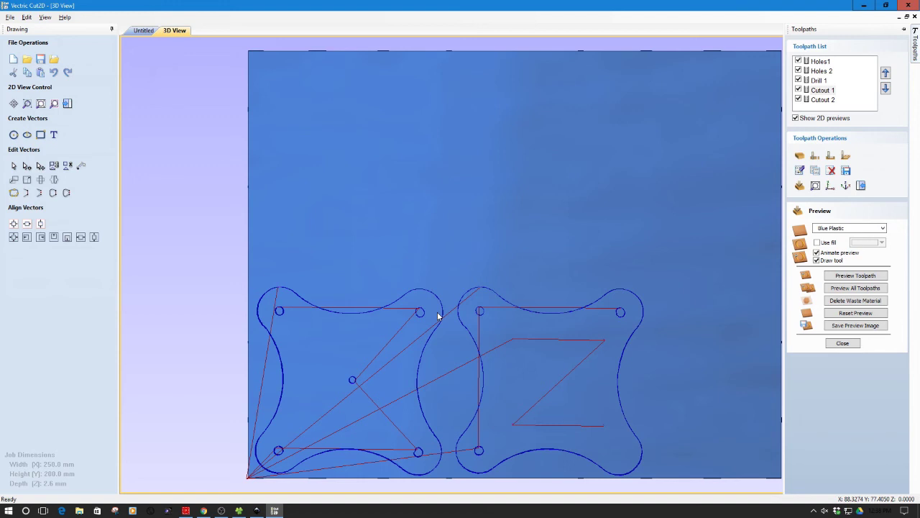
click(512, 343)
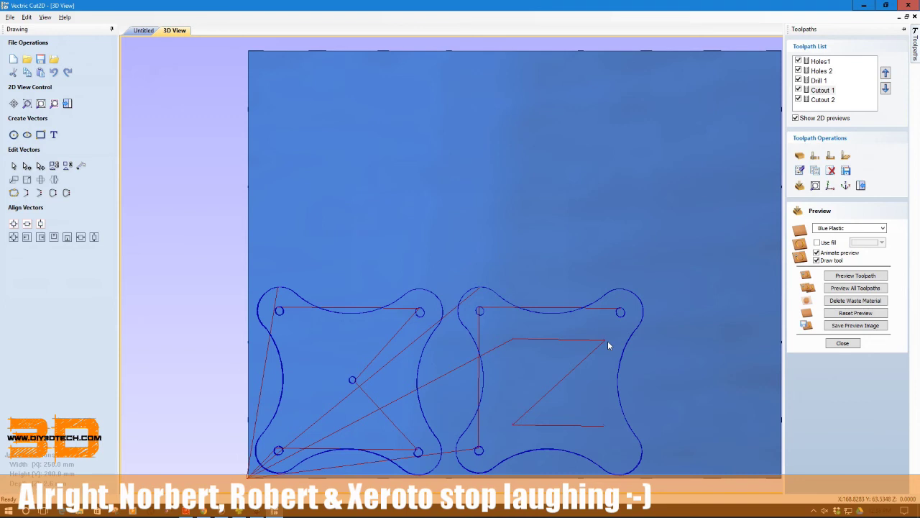
click(847, 172)
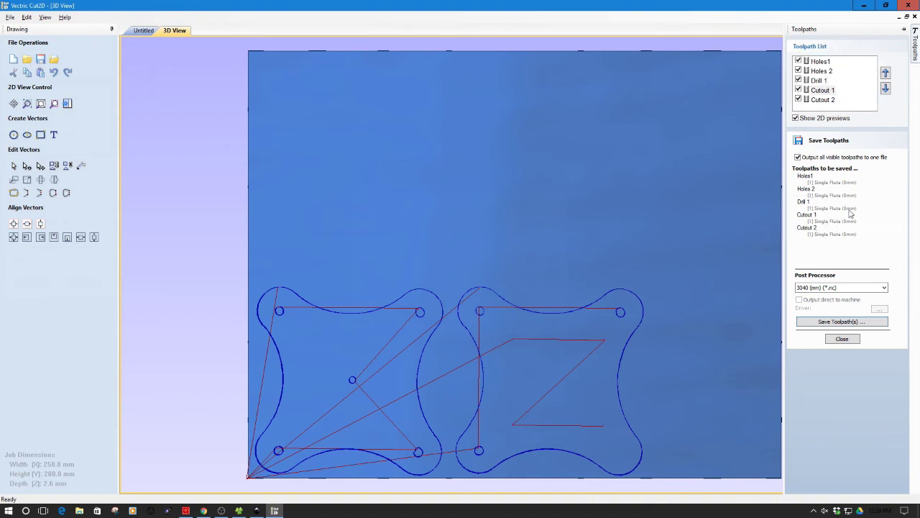
Output all visible toolpaths with the 3040 (mm) post processor into the GCode folder
click(823, 289)
click(824, 321)
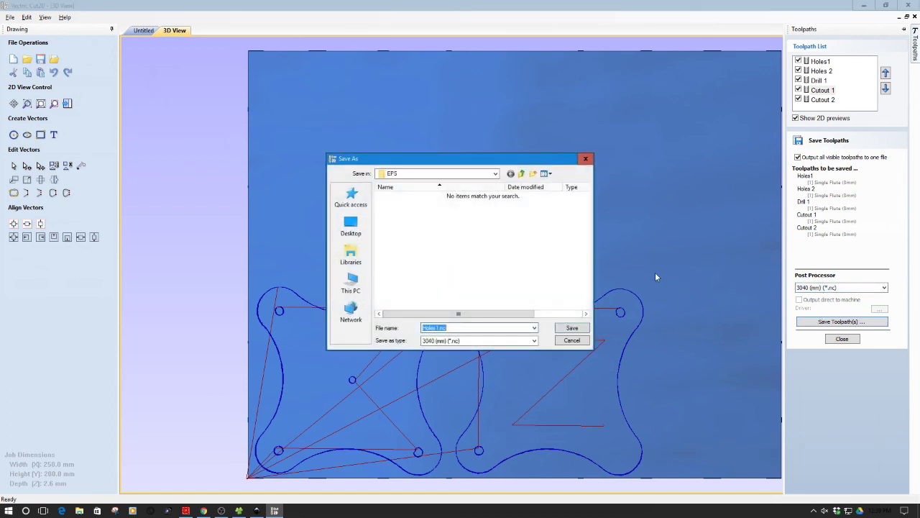
click(522, 173)
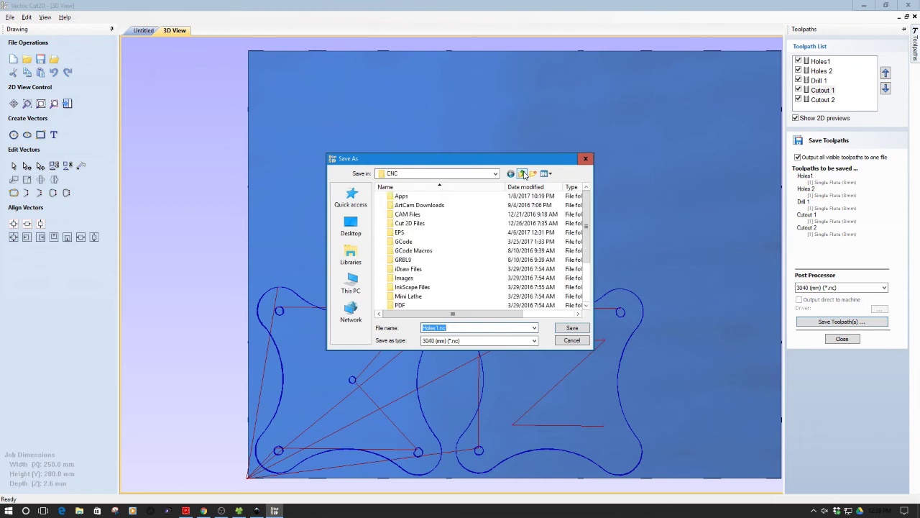
double_click(404, 241)
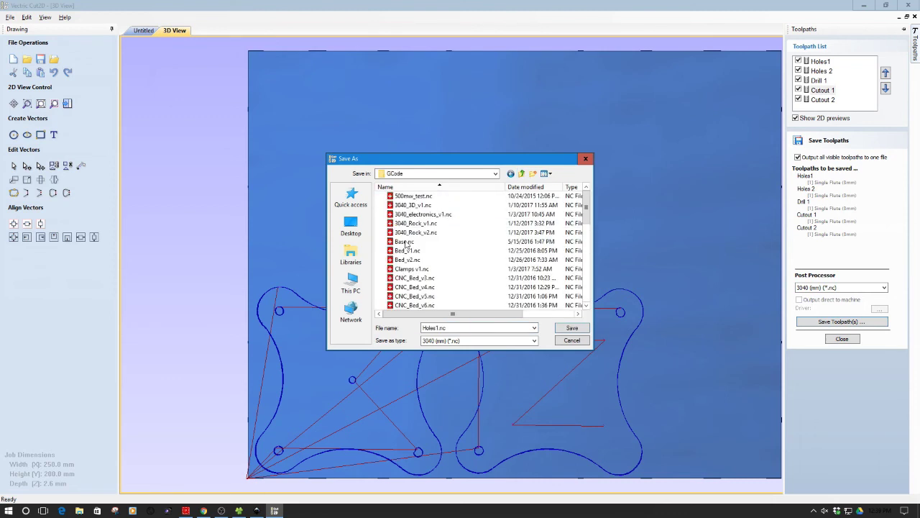
Replace Holes1 in the file name with Gimbal_v1 and save it as Gimbal_v1.nc
double_click(436, 328)
click(439, 328)
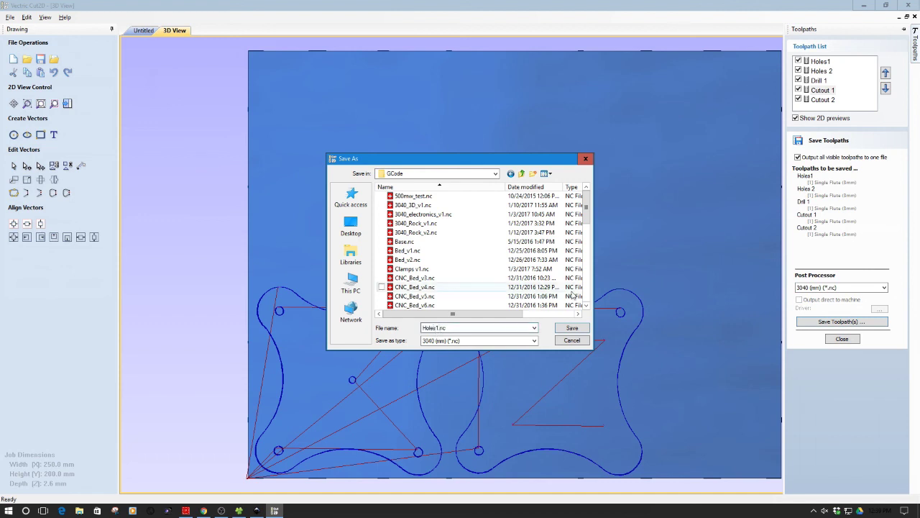
key(BackSpace)
key(BackSpace)
key(BackSpace)
key(BackSpace)
key(BackSpace)
key(BackSpace)
text(Gimbal_v1)
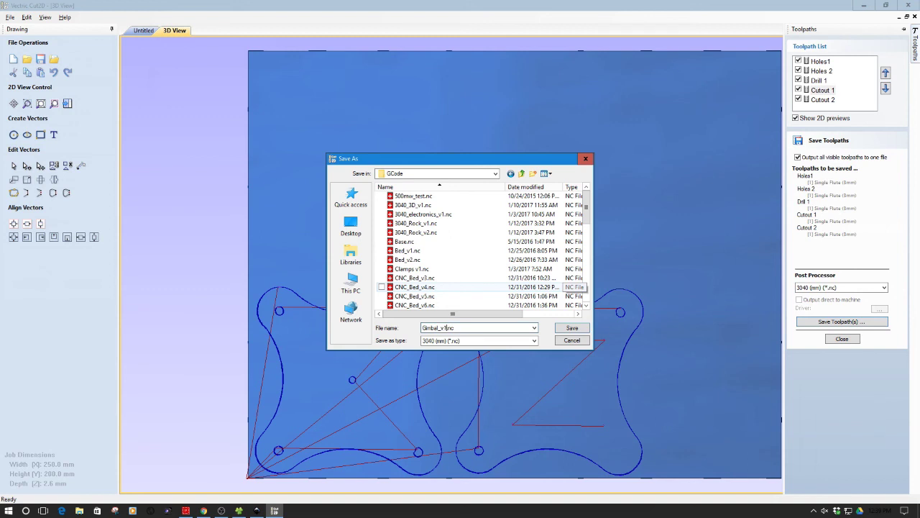
click(573, 329)
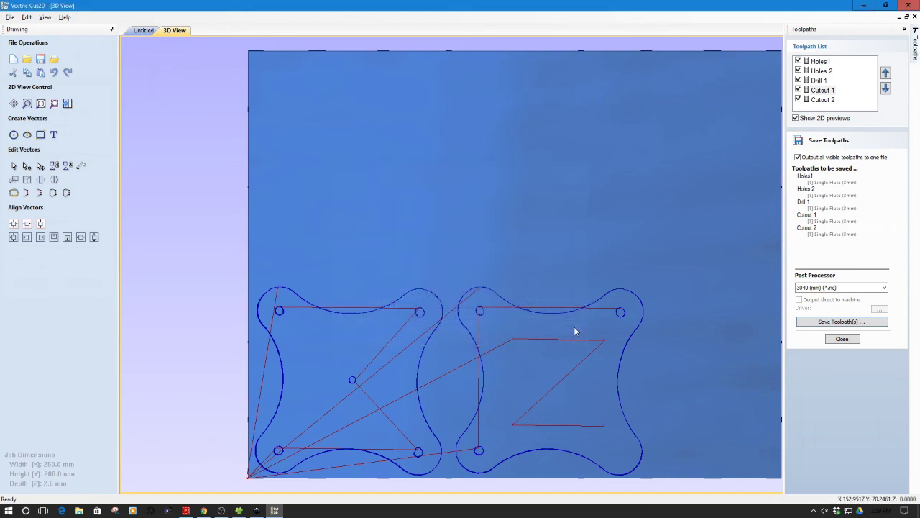